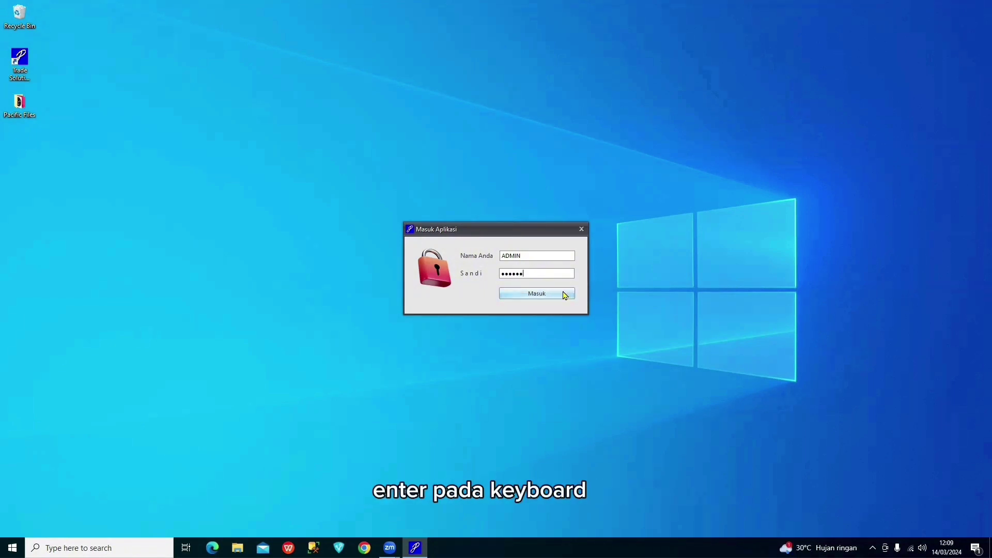
Log in with the entered credentials and open the Pengaturan (settings) window
click(537, 293)
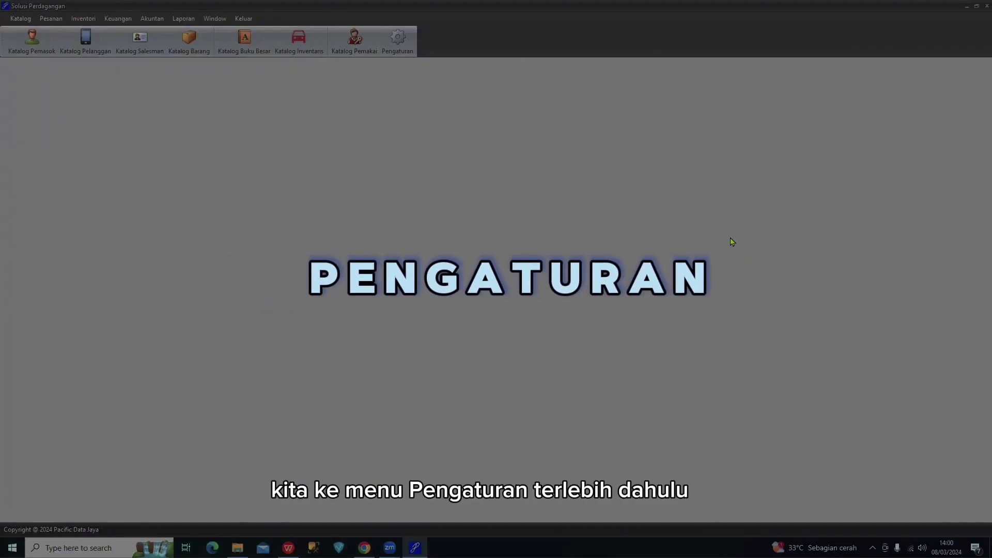
click(409, 54)
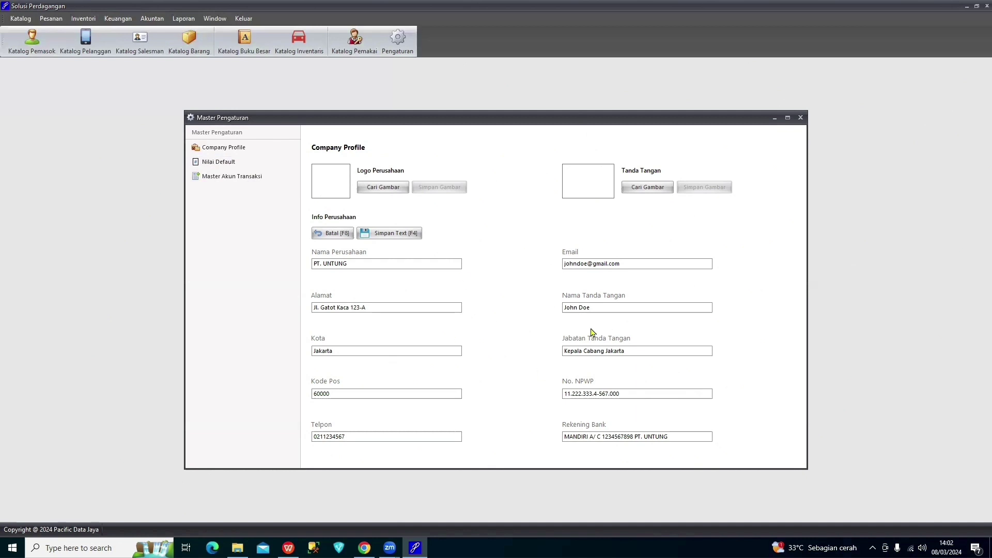
Load logo.png as the company logo in the Company Profile and save it
click(400, 187)
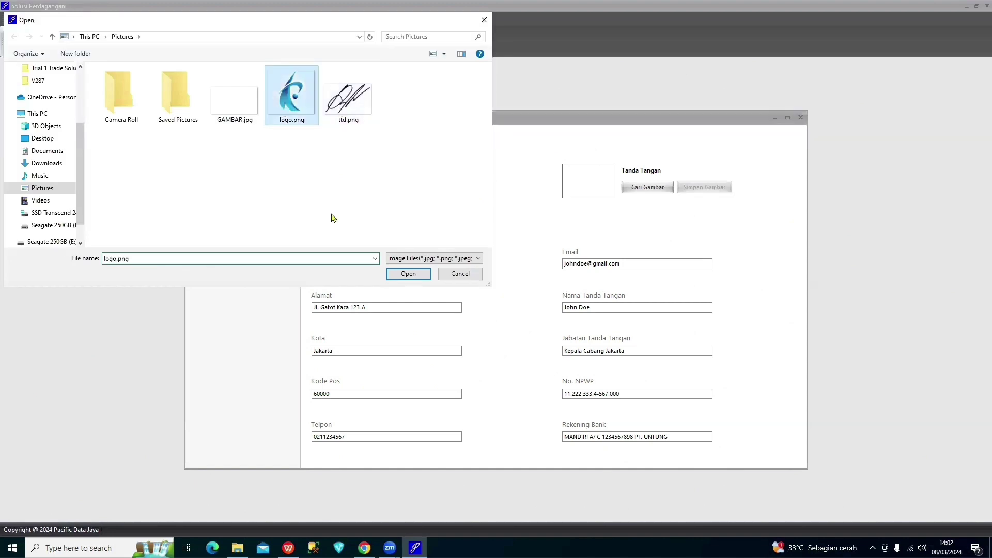
click(398, 274)
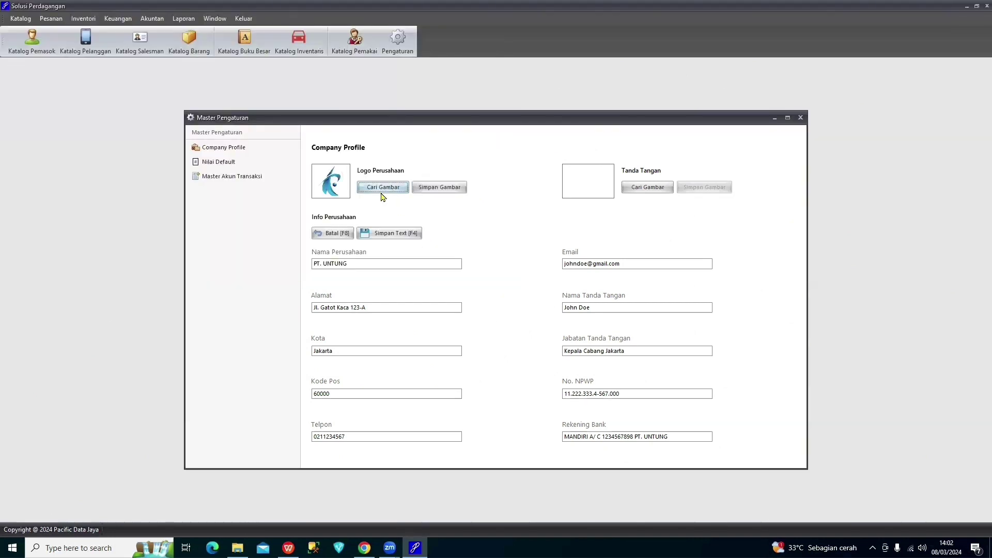
click(454, 187)
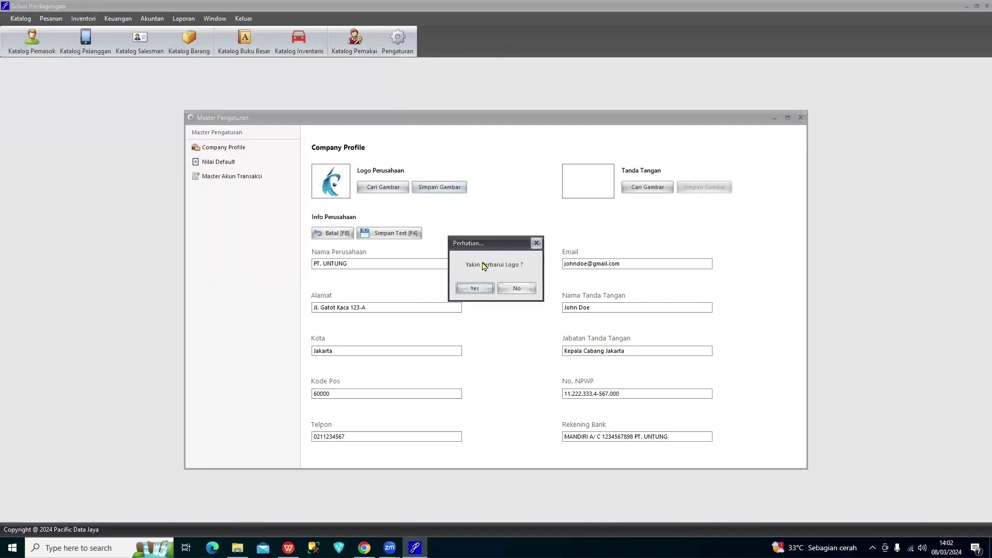
click(473, 288)
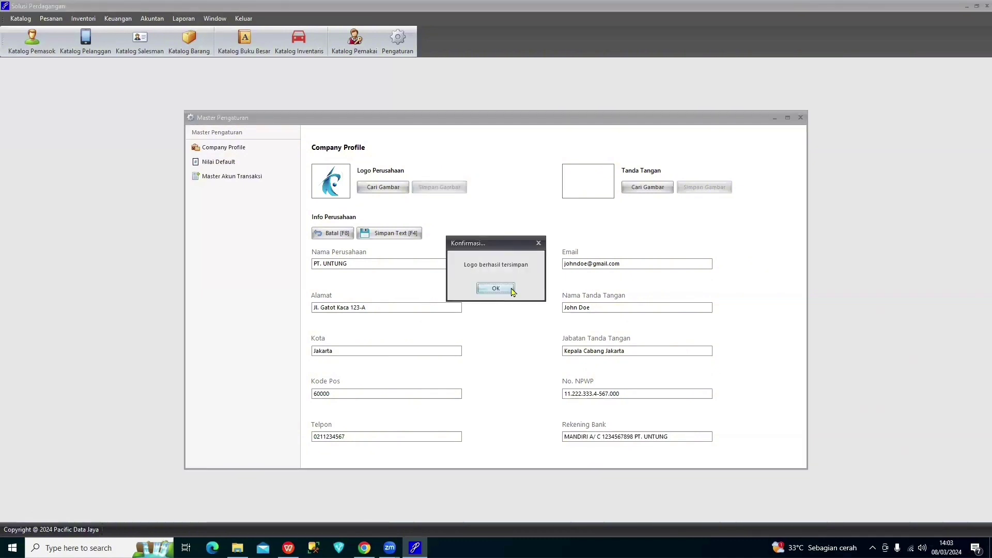
click(506, 289)
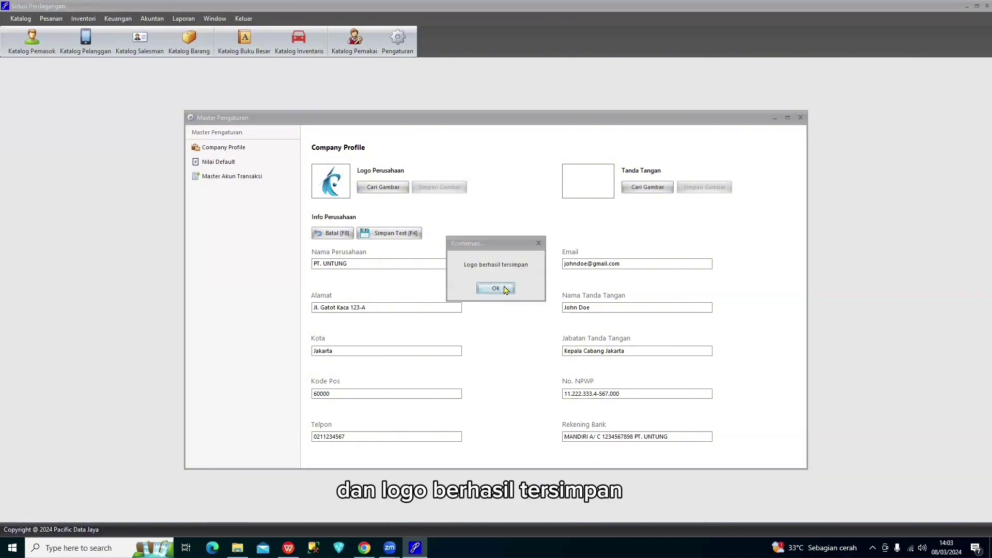
Load ttd.png as the Tanda Tangan (signature) image in the Company Profile and save it
click(647, 187)
click(349, 96)
click(410, 274)
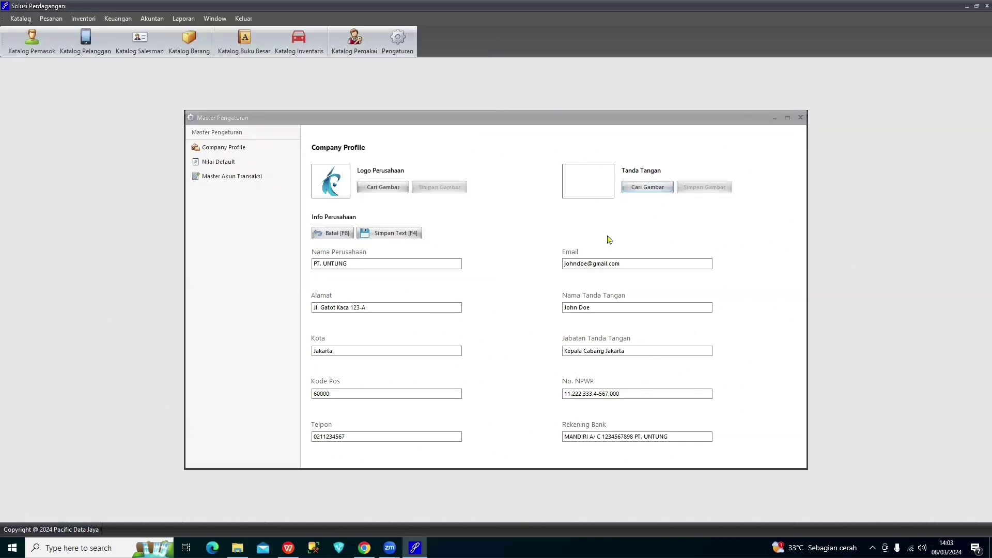
click(719, 188)
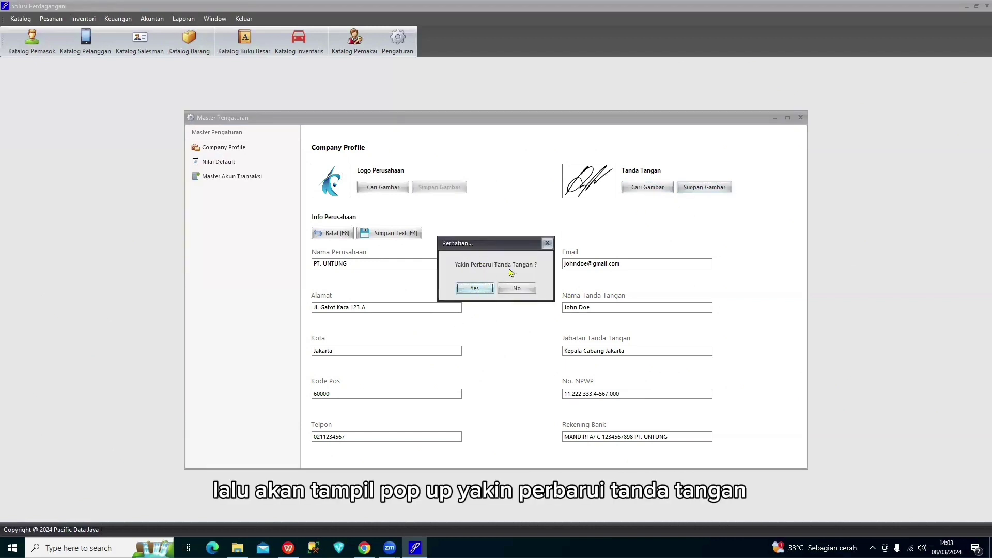
click(475, 289)
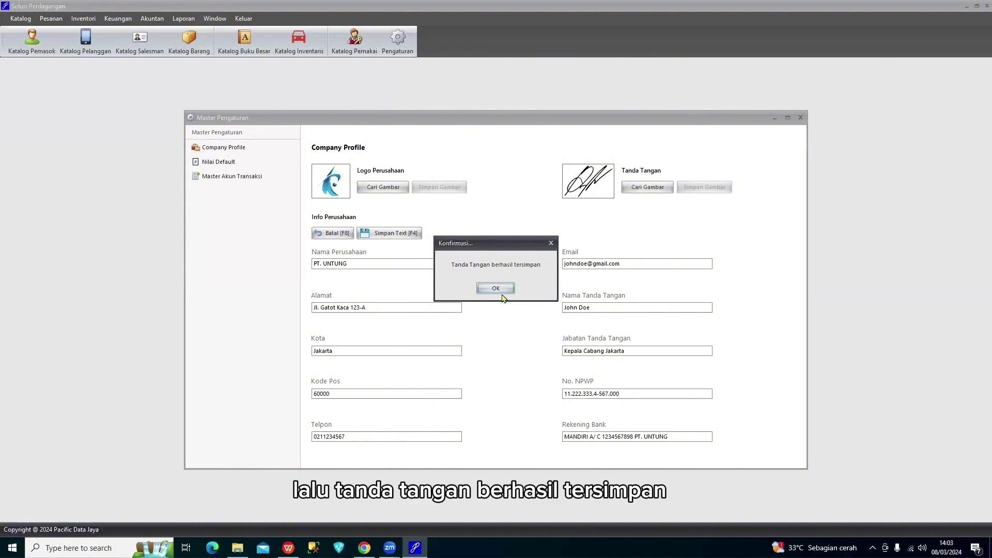
click(497, 291)
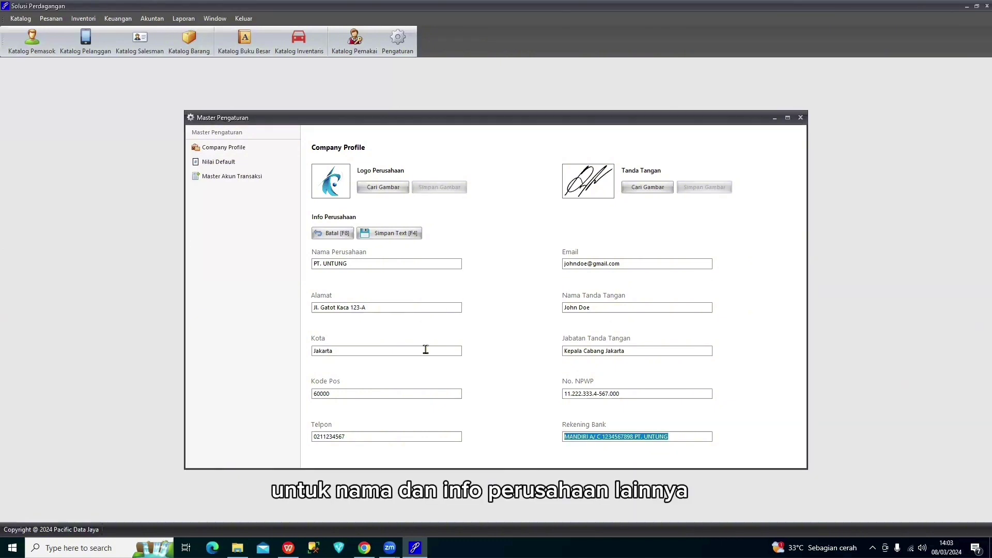
Save the Info Perusahaan text fields of the Company Profile and confirm the save
click(391, 242)
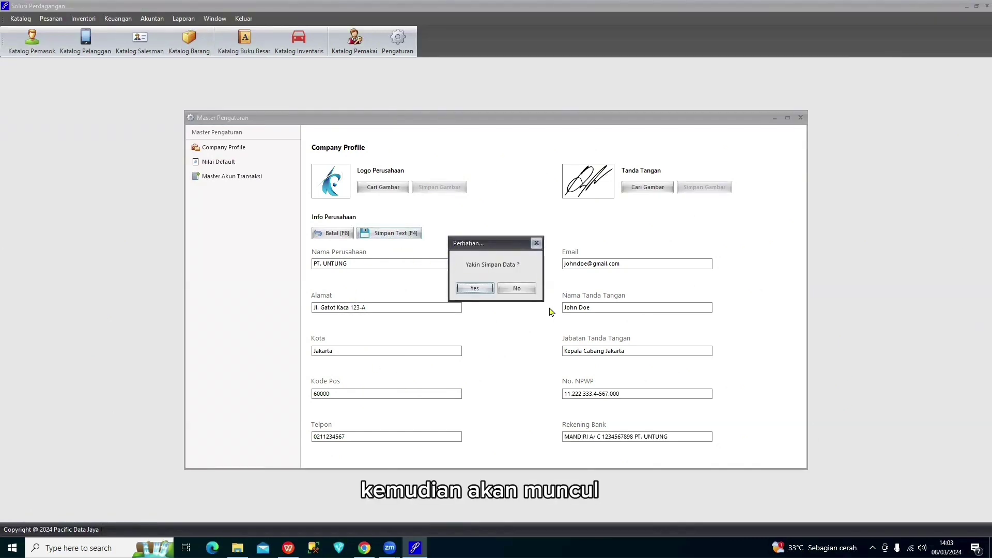
click(477, 287)
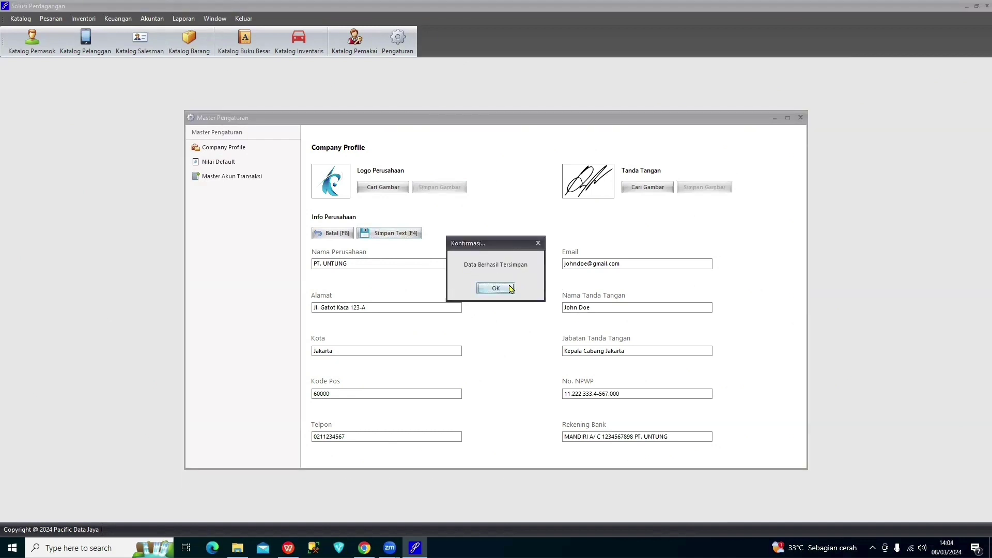
click(495, 288)
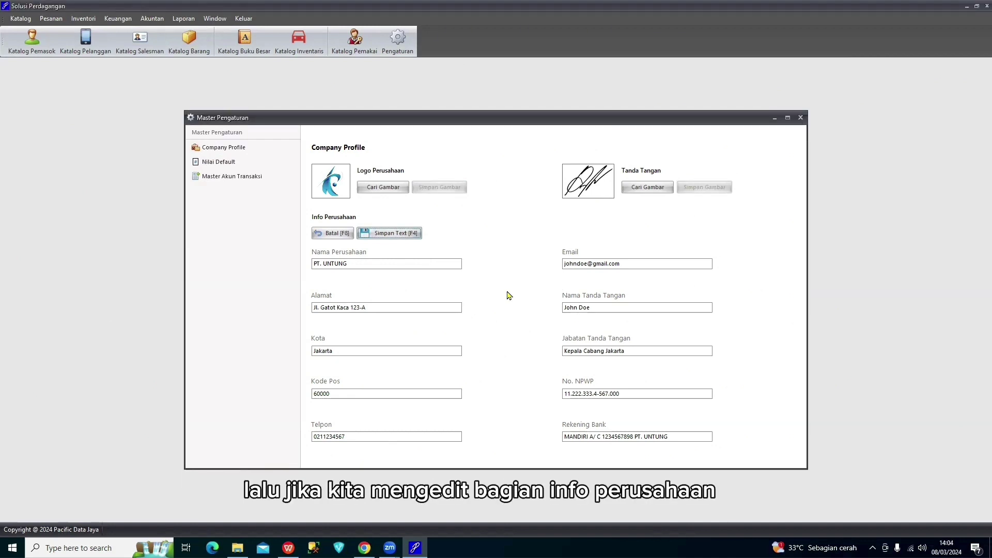
Extend the company name to PT. UNTUNG SUROPATI, and discard the edit without saving
click(402, 264)
text(SUR)
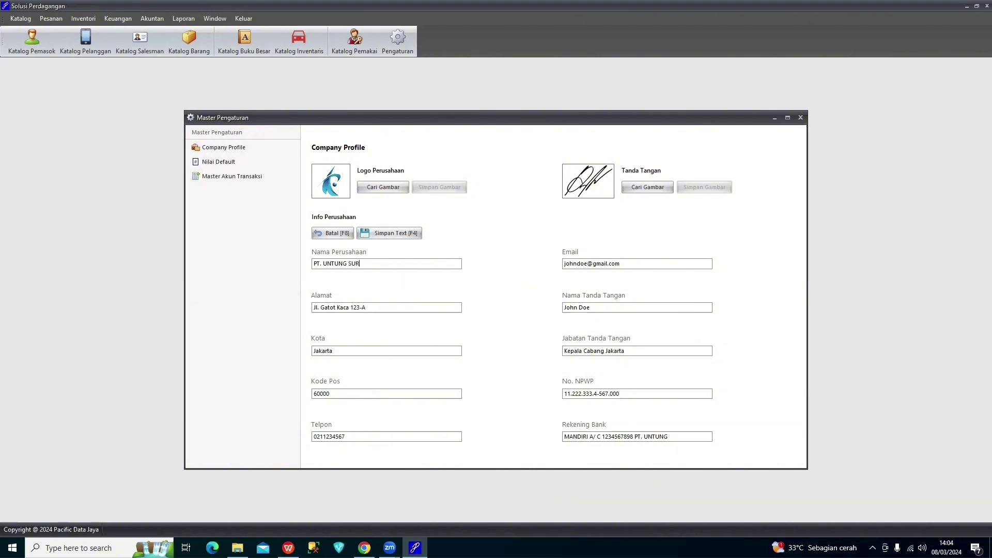
text(OPATI)
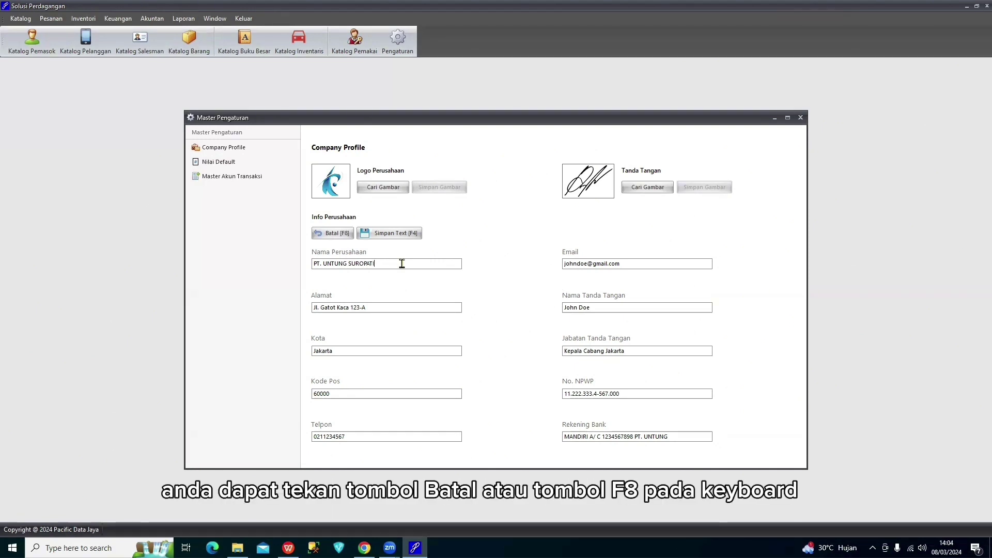
click(331, 233)
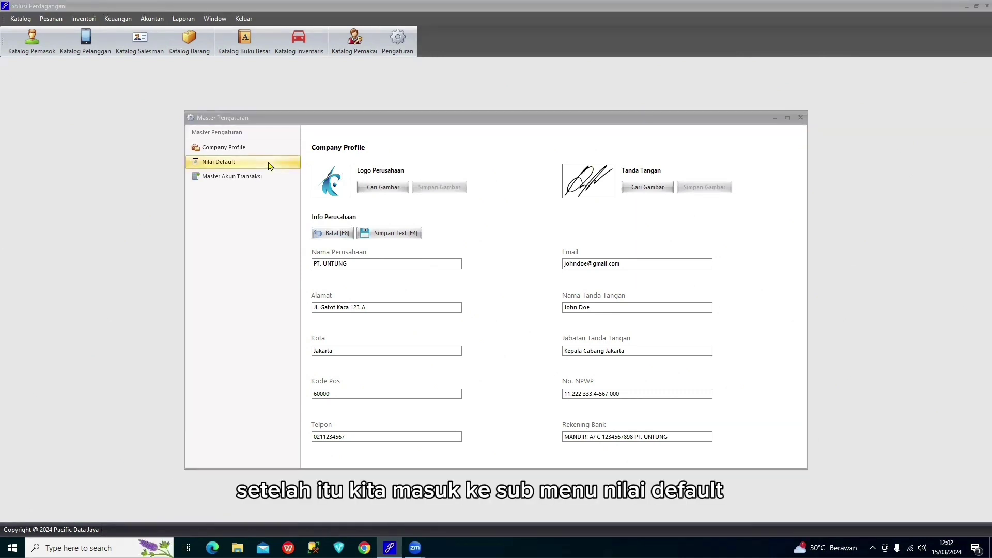
View the Nilai Default settings and check the default Tempo Nota in a new supplier's Info Hutang, closing the supplier windows
click(270, 166)
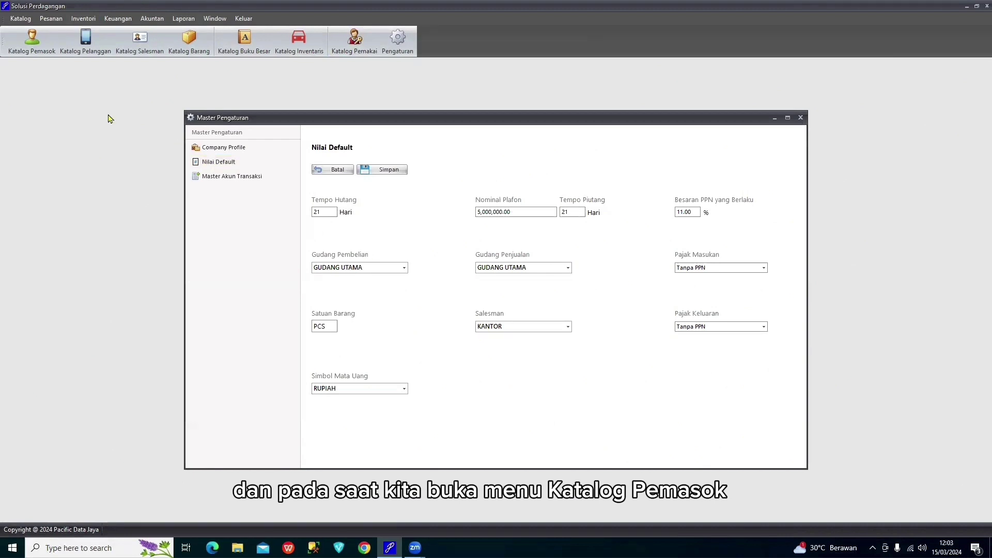
click(27, 54)
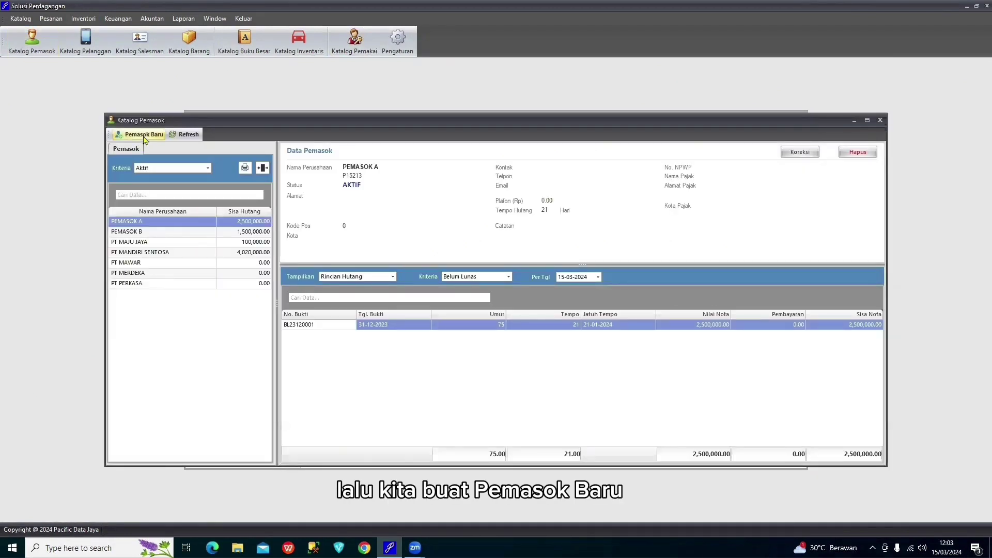
click(144, 135)
click(471, 270)
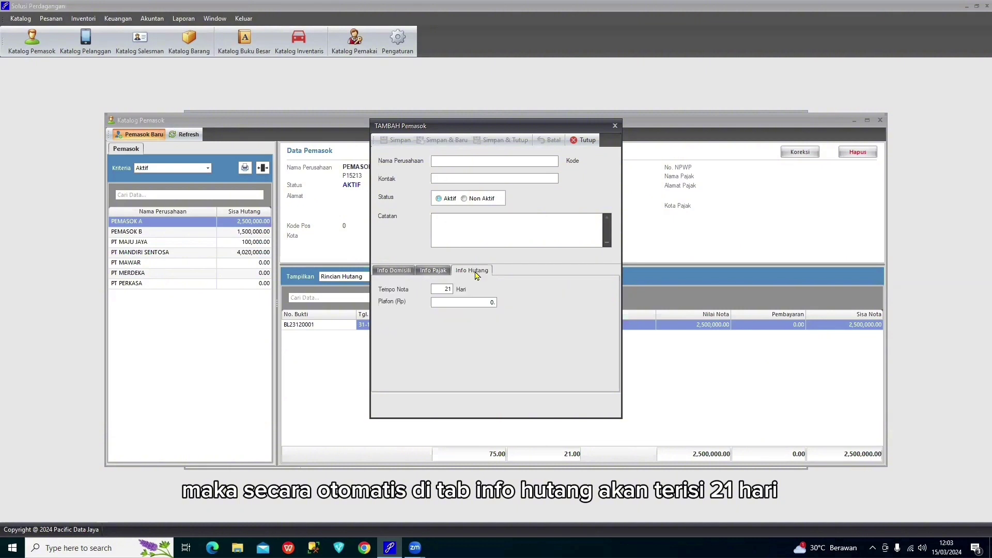
double_click(440, 288)
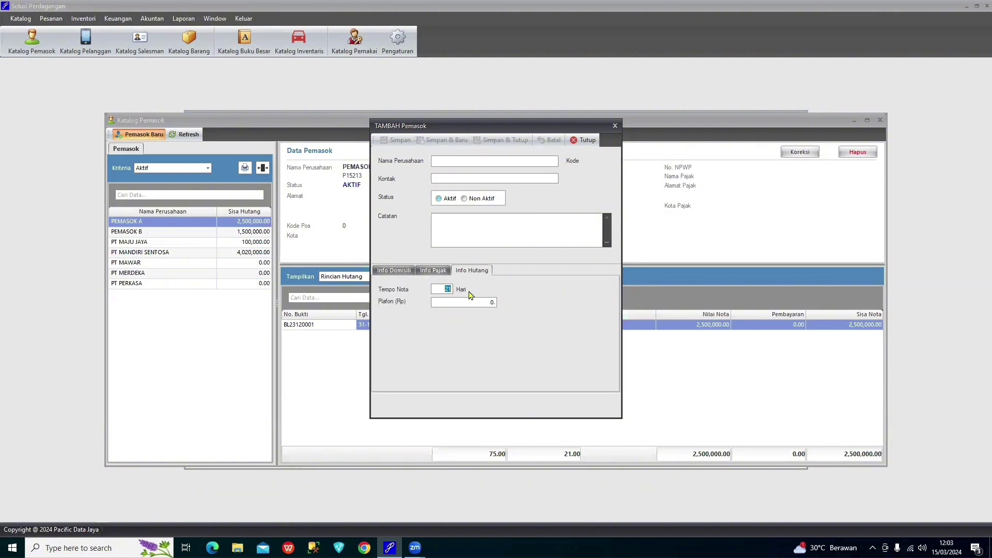
click(615, 126)
click(879, 120)
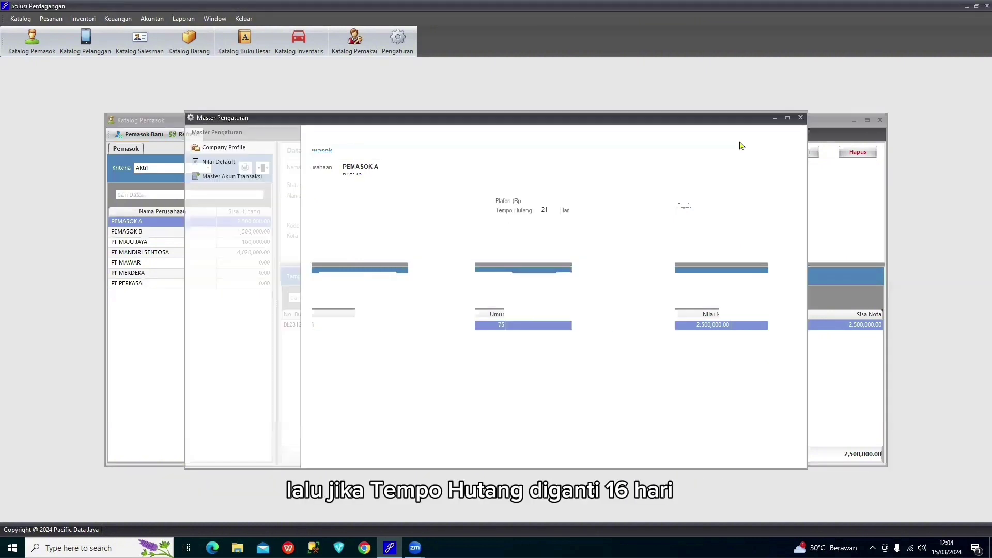
Set the default Tempo Hutang to 16 days and save the default values
drag(326, 212, 292, 212)
text(16)
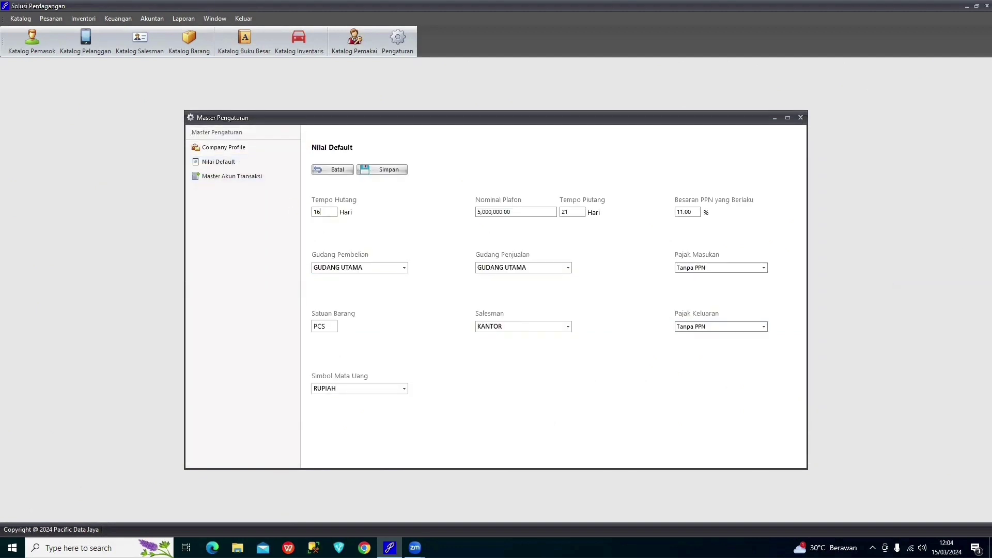
click(388, 170)
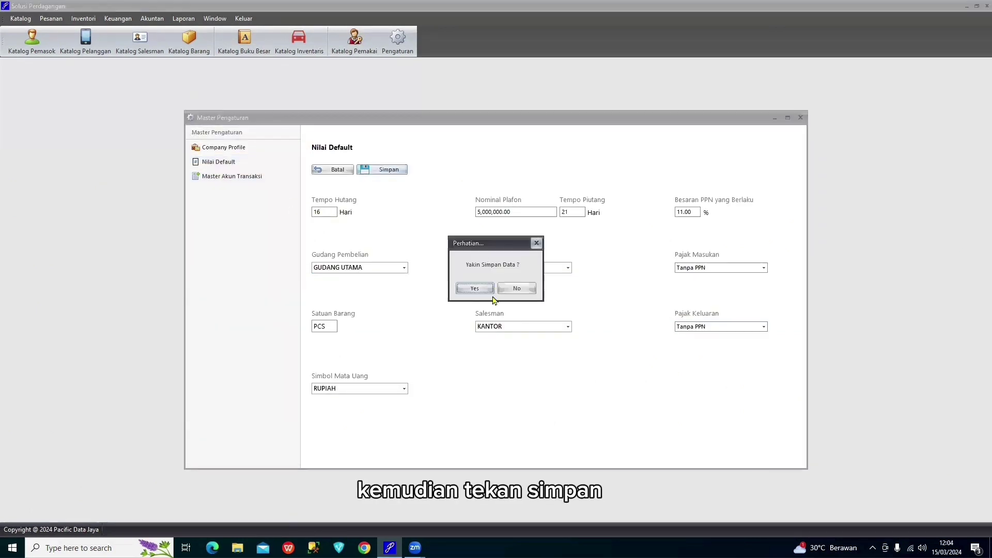
click(488, 288)
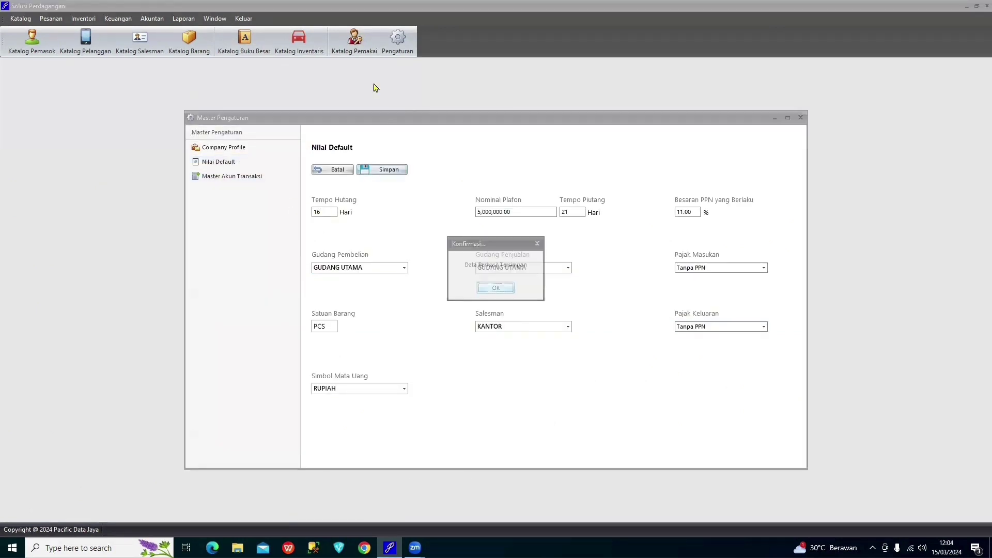
click(487, 289)
Check that a new supplier's Tempo Nota follows the changed debt-term default, and close the supplier form and catalog
click(36, 49)
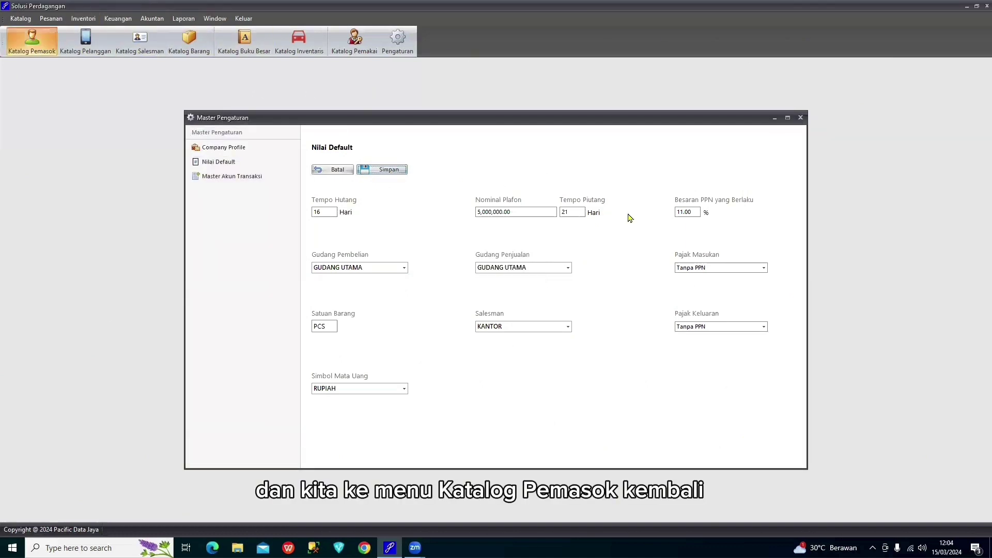
click(146, 136)
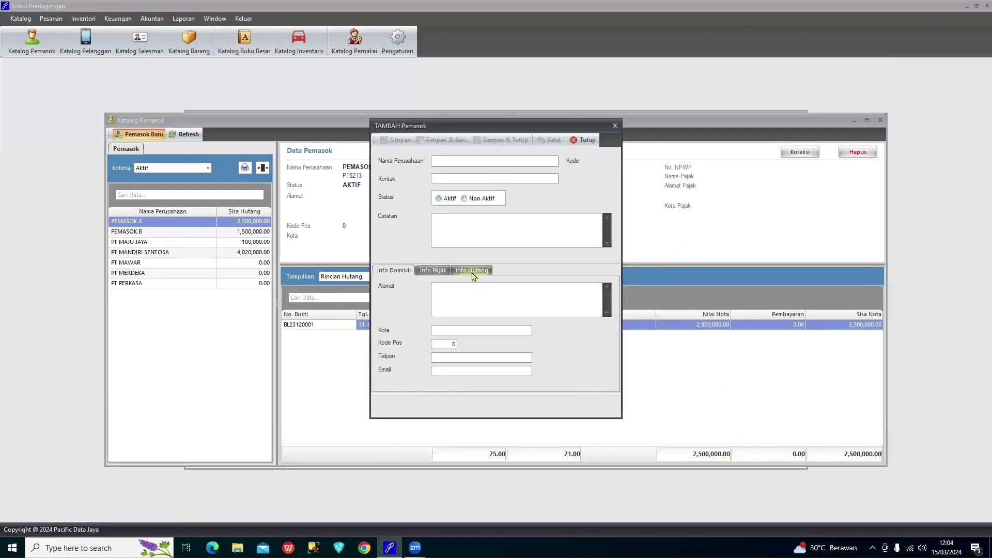
click(472, 270)
click(434, 289)
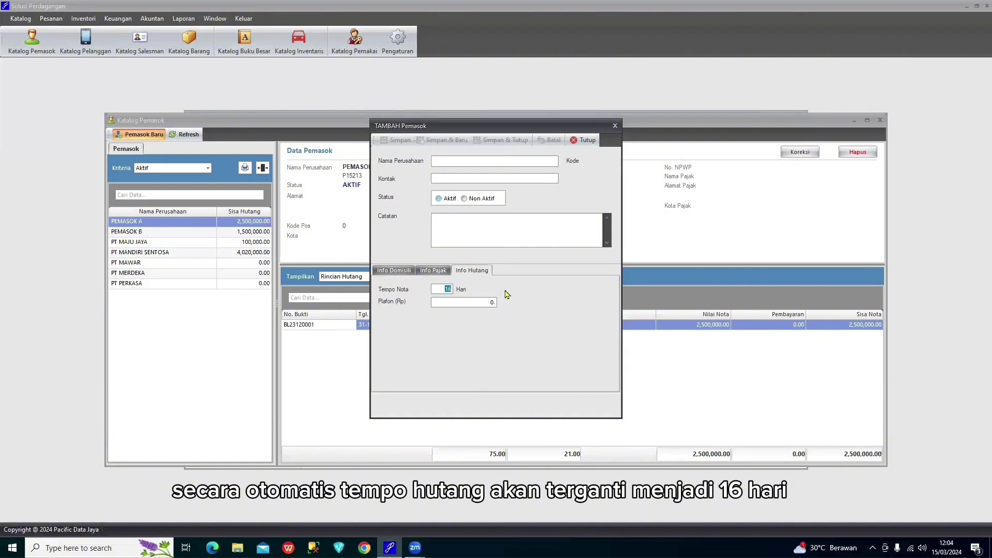
click(614, 125)
click(879, 121)
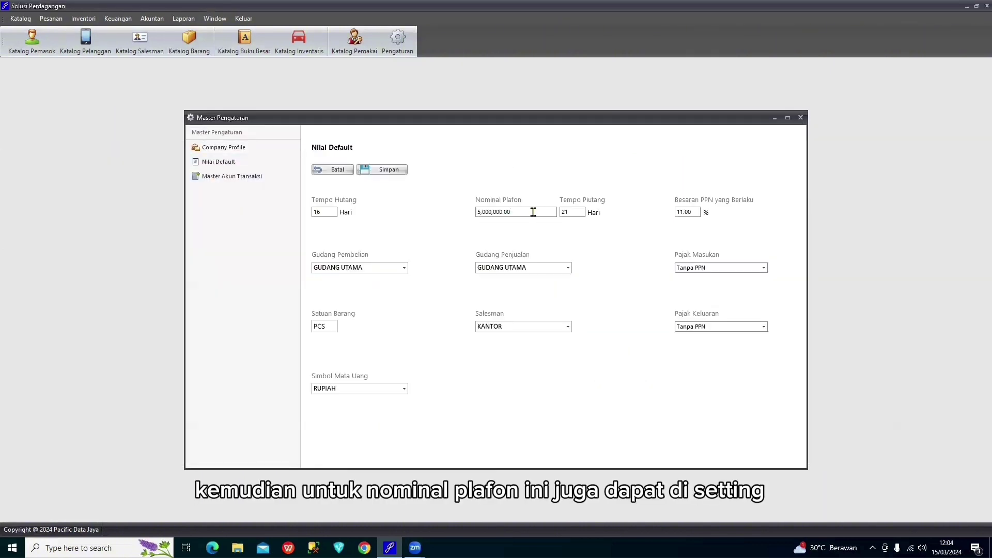
drag(534, 213, 461, 212)
click(525, 210)
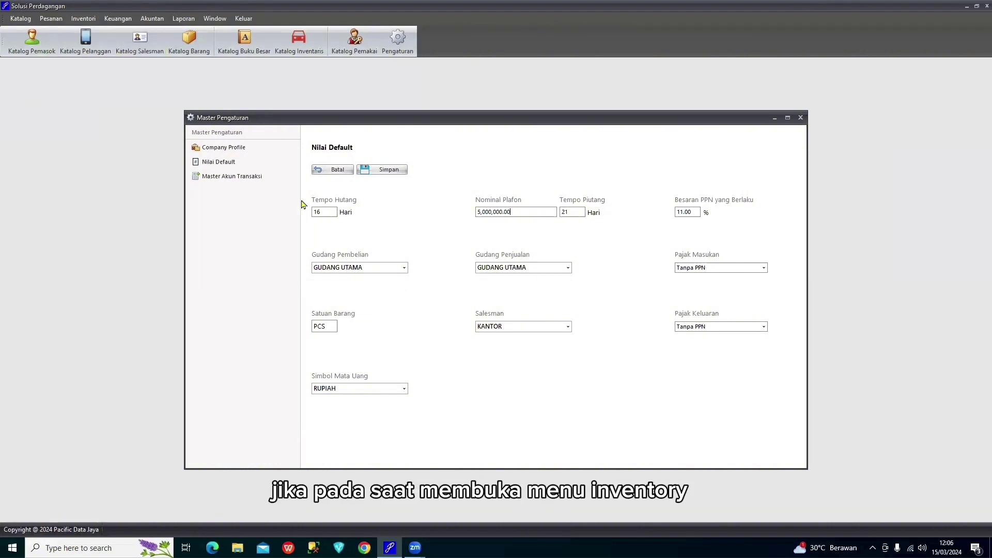
Open a new Pembelian (purchase) invoice from the inventory functions and examine its default Gudang
click(91, 25)
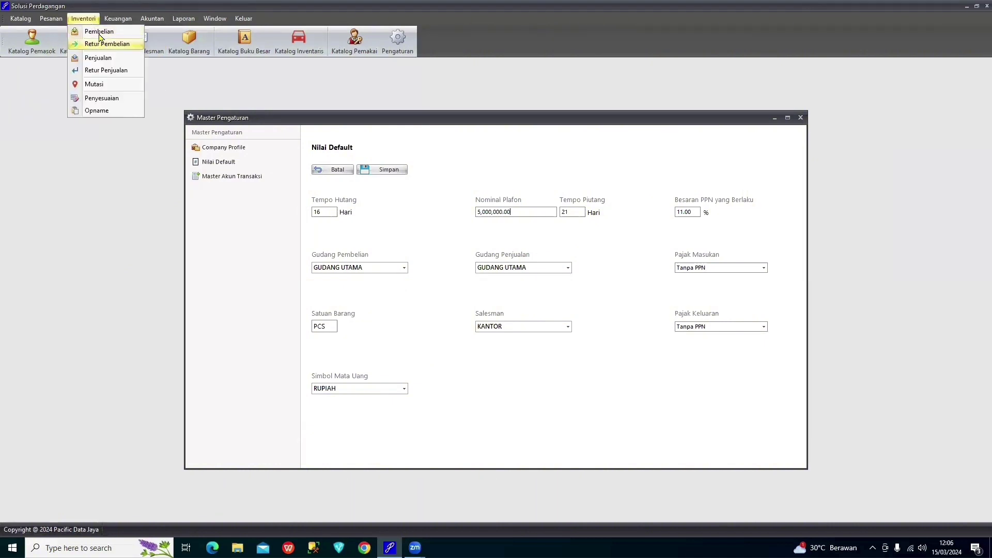
click(101, 32)
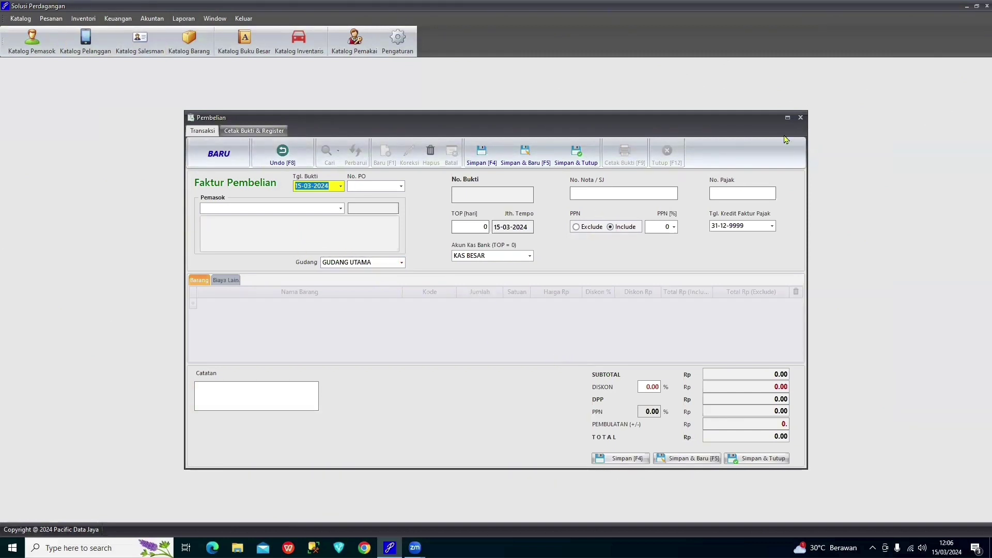
click(401, 263)
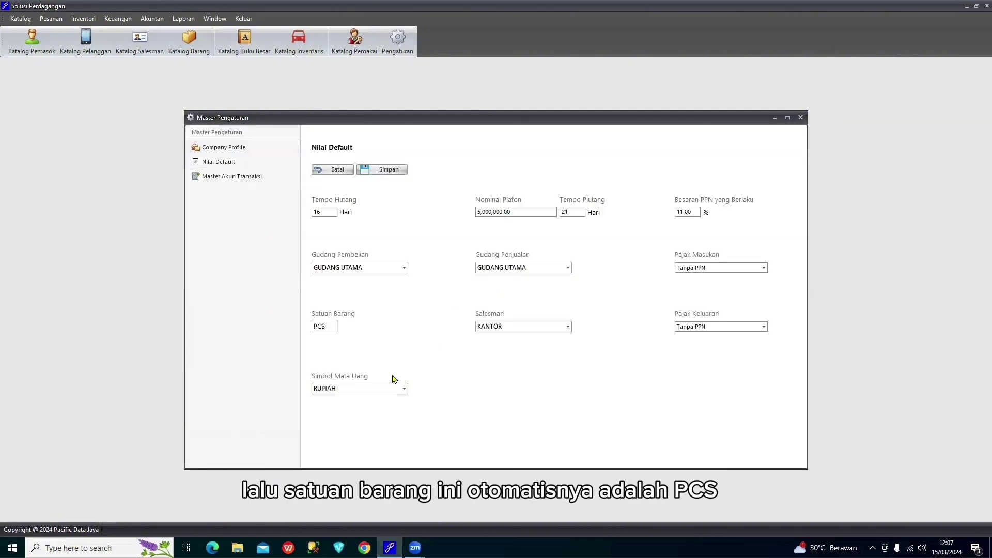
Set the default Satuan Barang (item unit) to LSN in the Nilai Default settings
double_click(332, 328)
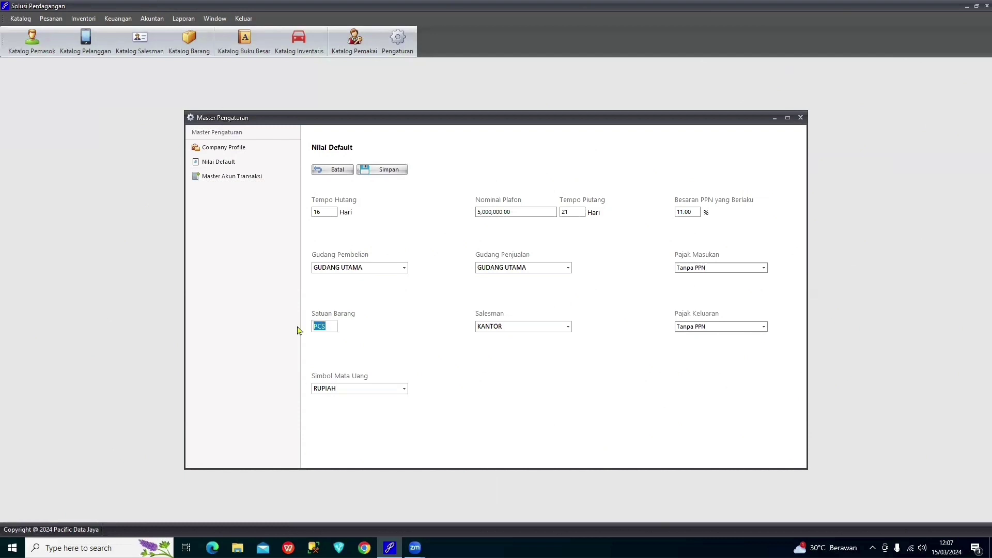
text(ls)
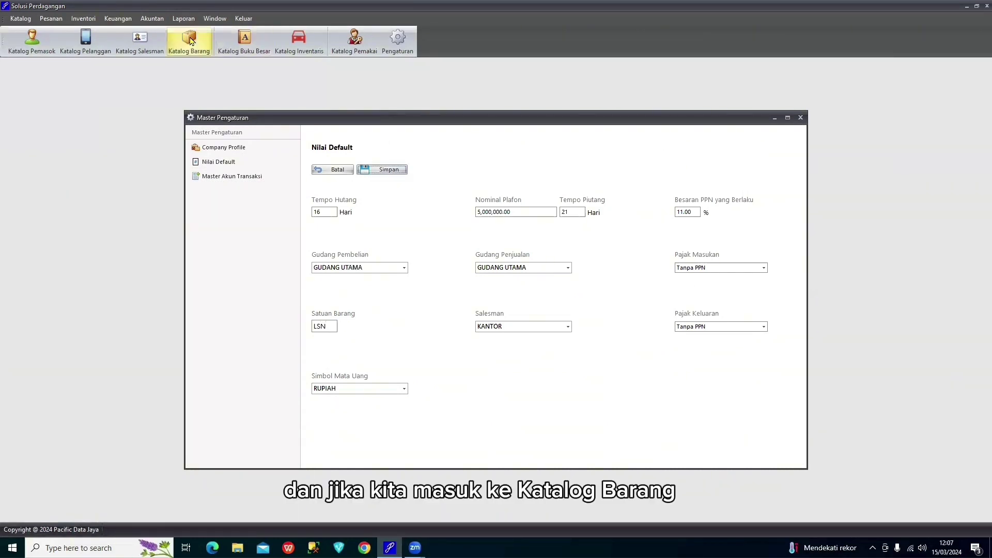
Check the default Satuan on a new item form in Katalog Barang, and close the form
click(189, 38)
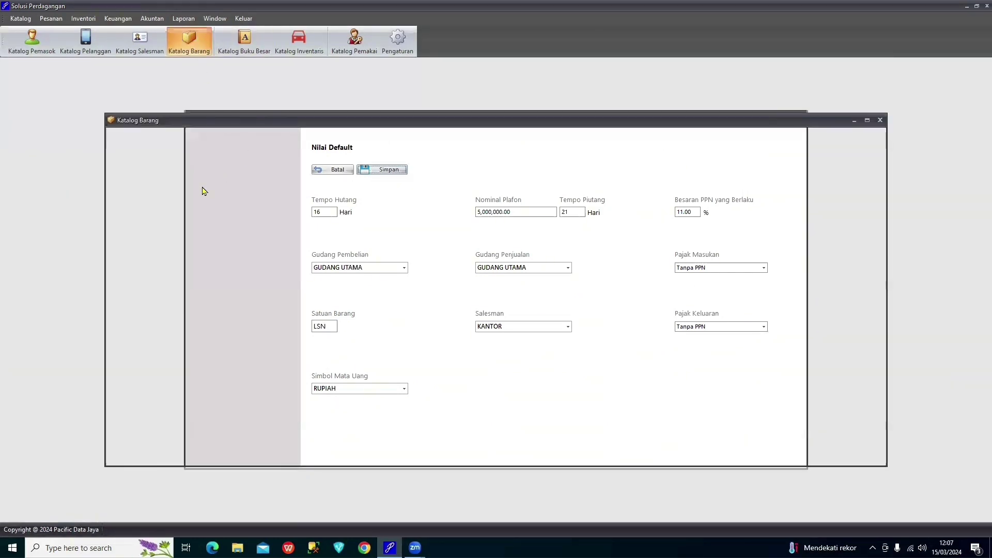
click(135, 135)
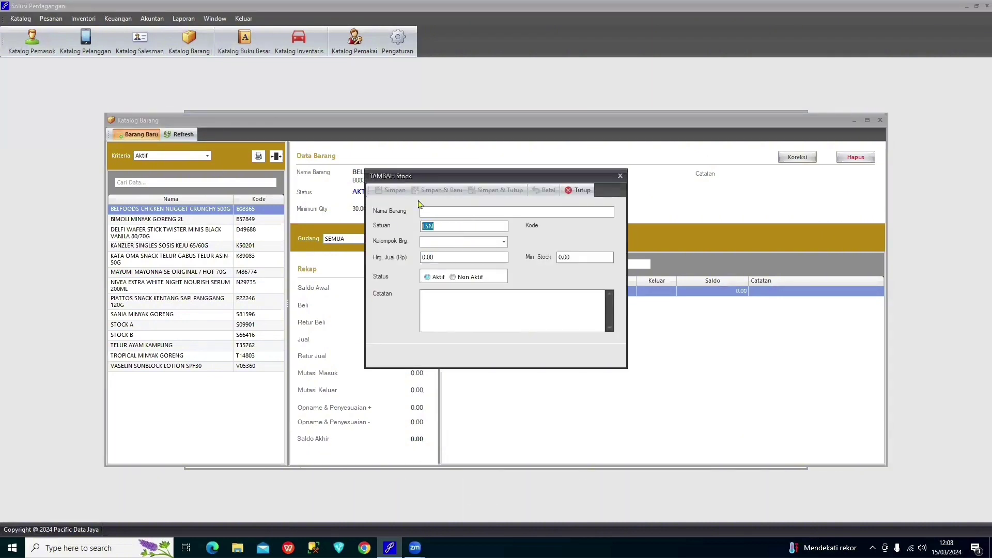
click(619, 176)
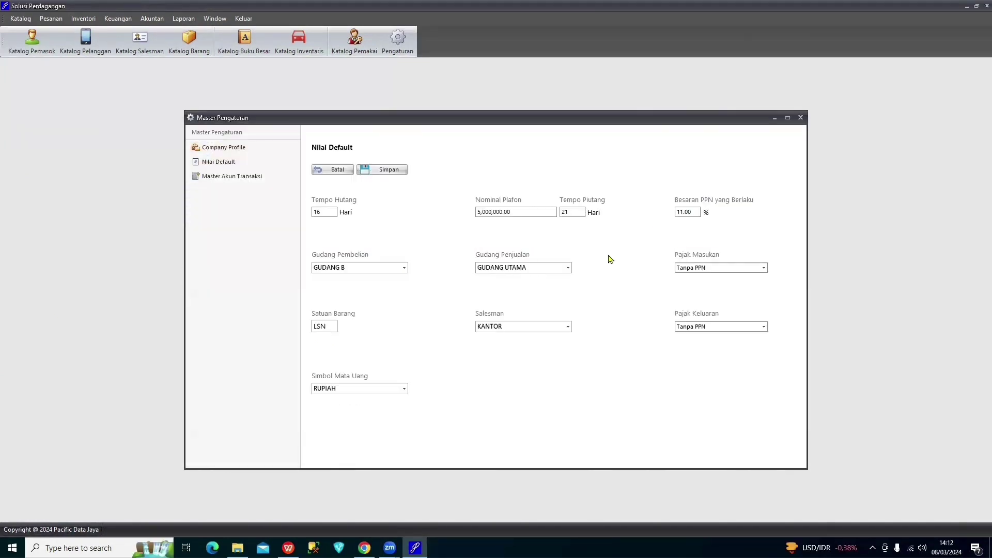
Set the default Salesman to the third listed salesperson, save it, and check the Salesman on a new Penjualan invoice
click(544, 324)
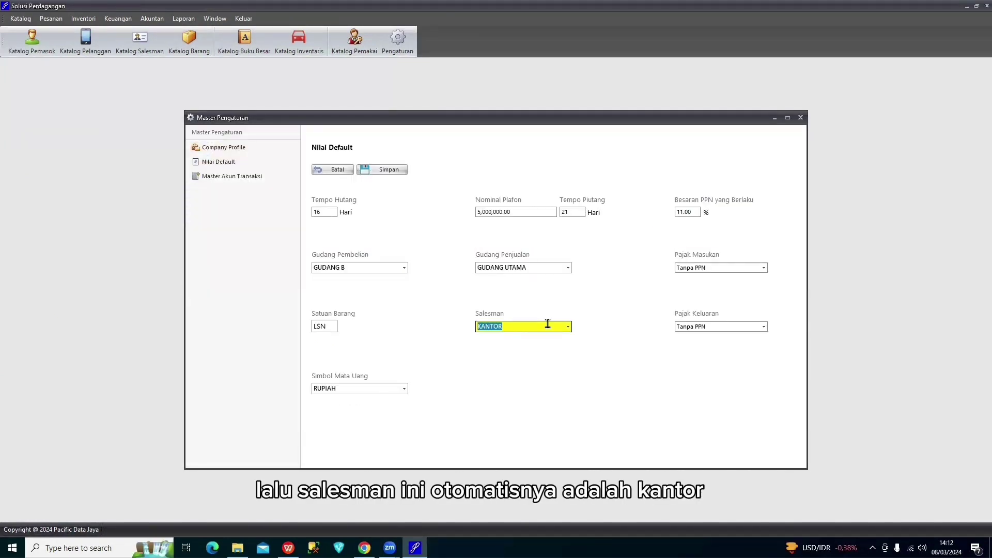
click(565, 322)
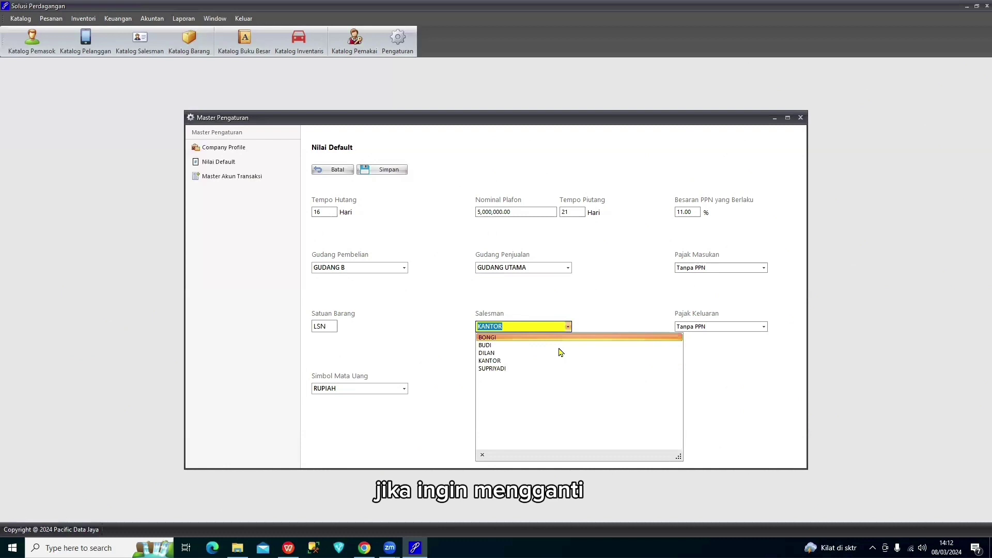
click(527, 353)
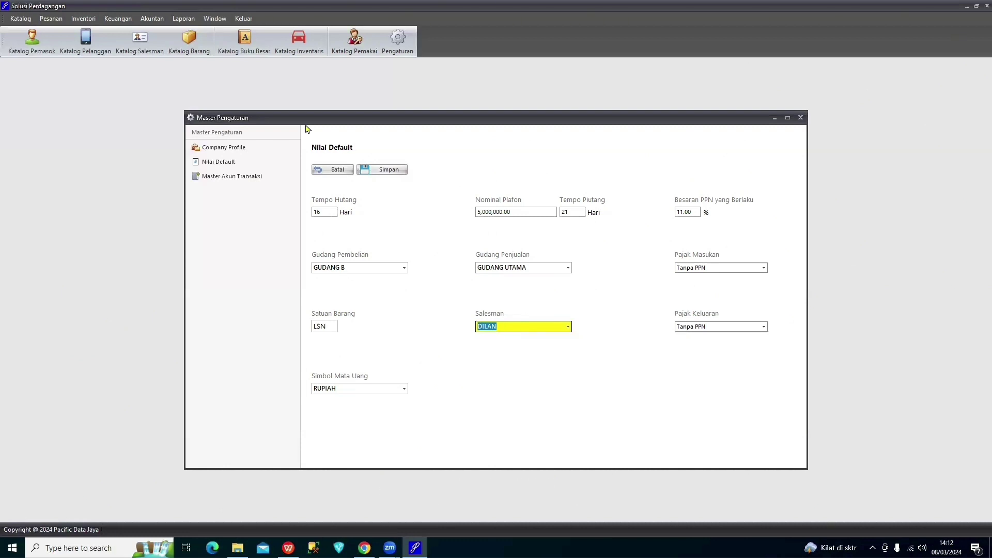
click(390, 172)
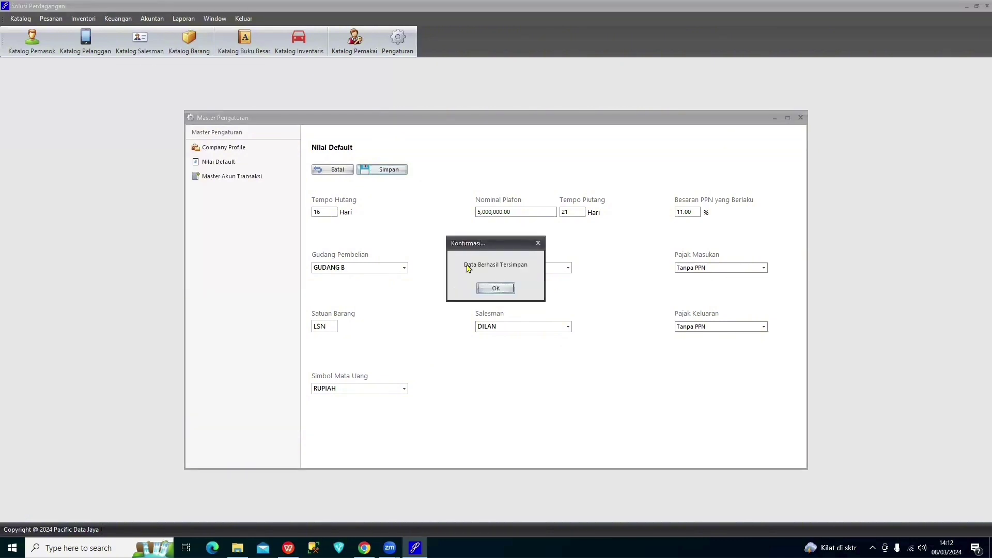
click(489, 289)
click(98, 58)
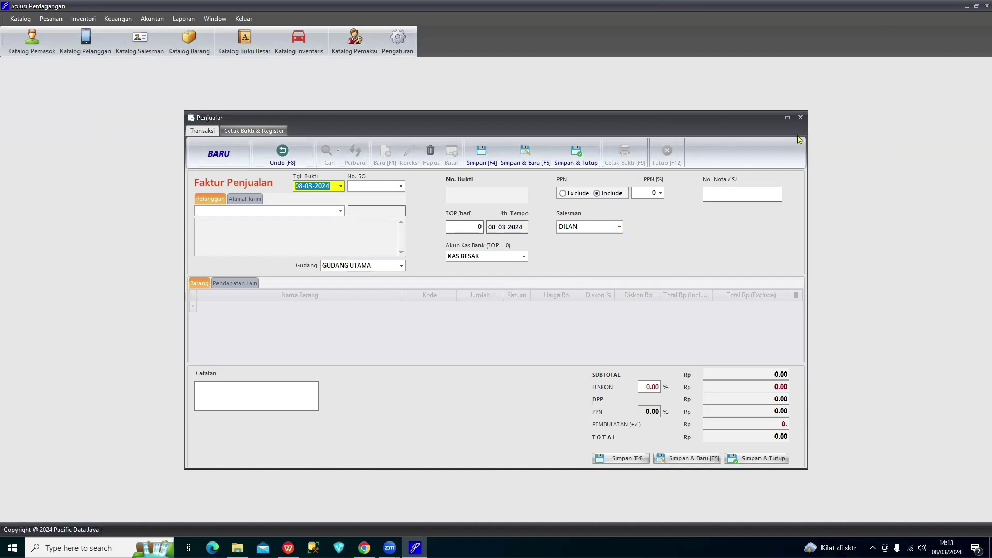
click(800, 118)
Set the default Simbol Mata Uang to EURO and save the default values
click(403, 388)
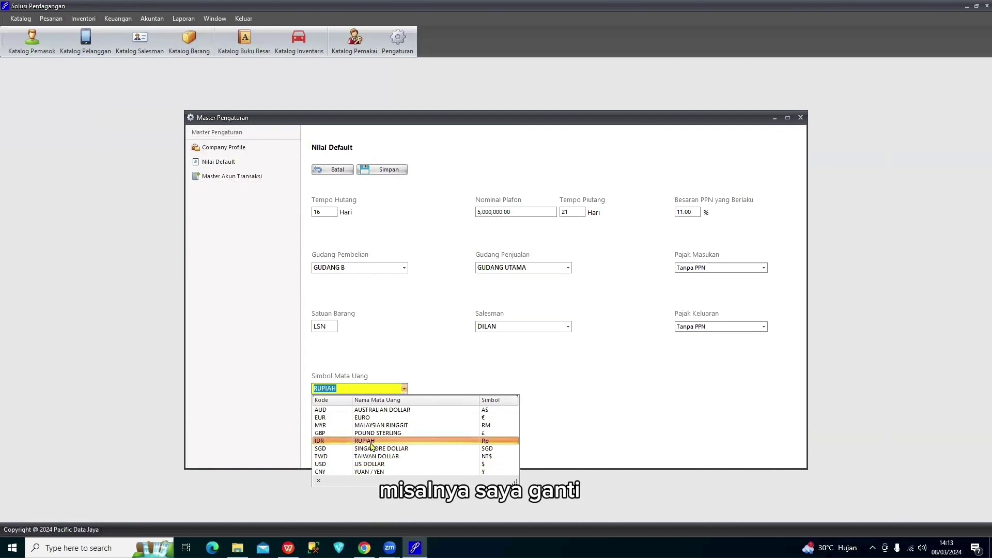
click(369, 418)
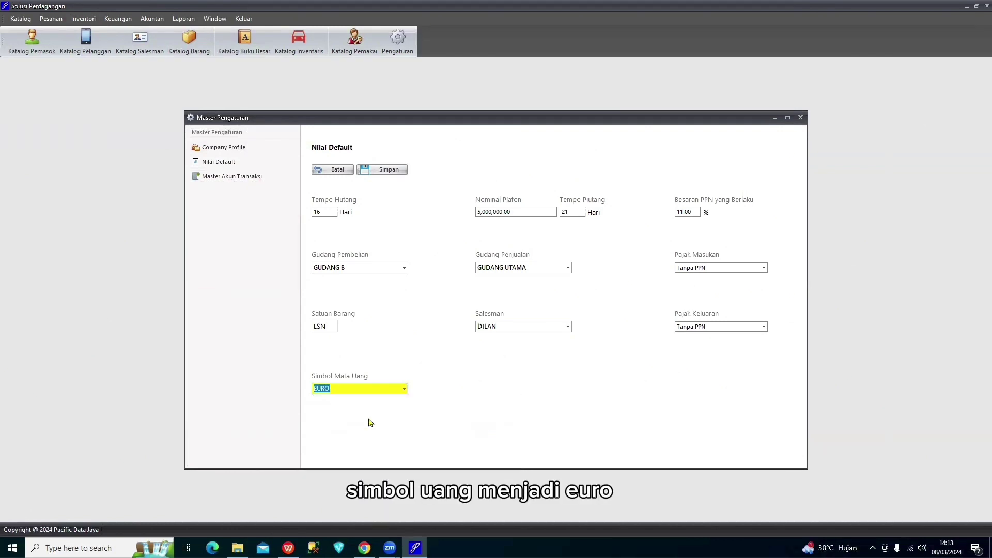
click(388, 170)
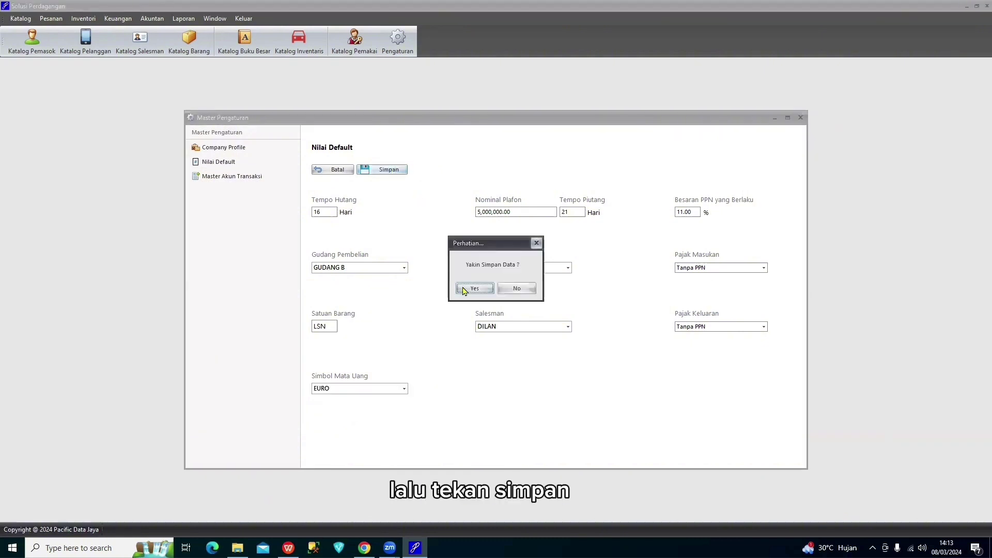
click(488, 289)
click(504, 289)
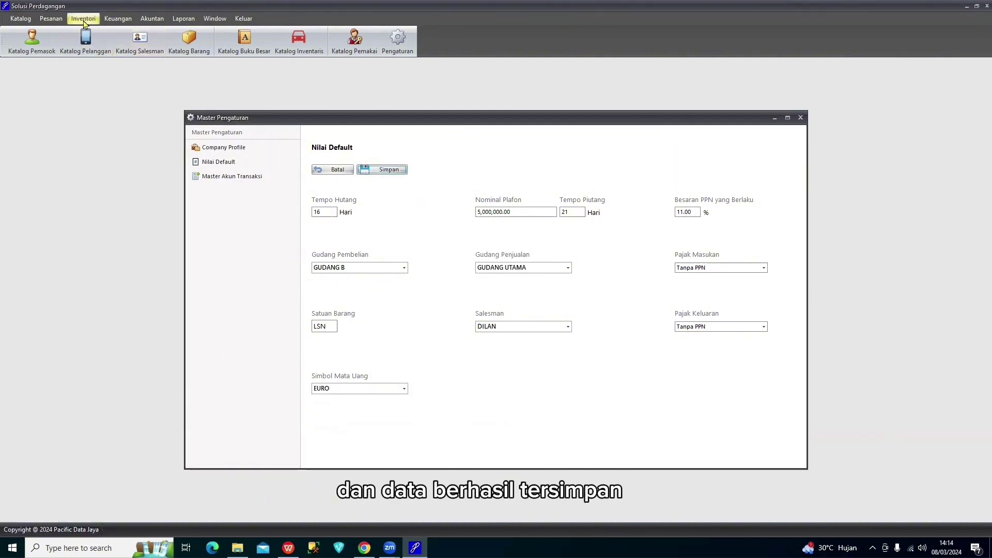
Check which currency symbol a new Pembelian invoice uses, and close the invoice
click(84, 20)
click(89, 32)
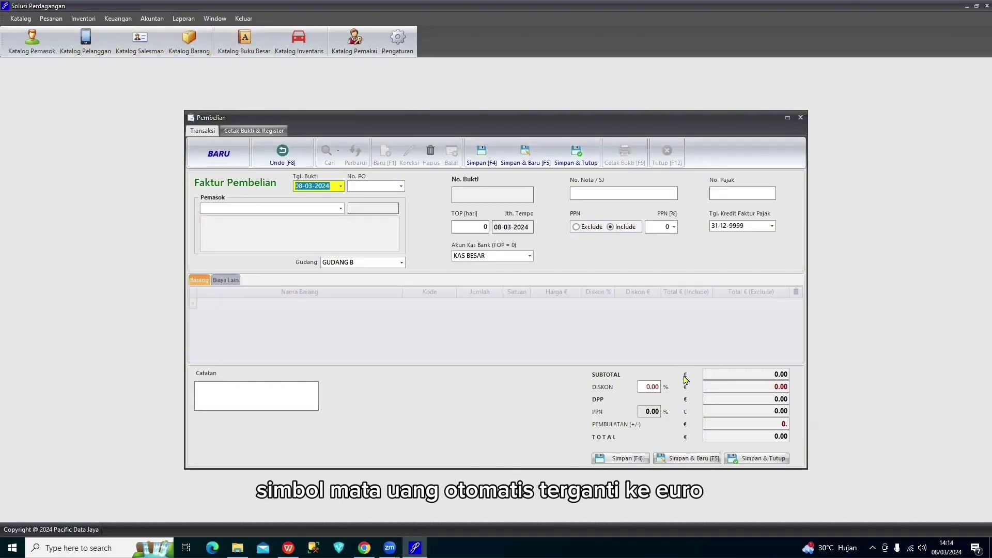
click(800, 118)
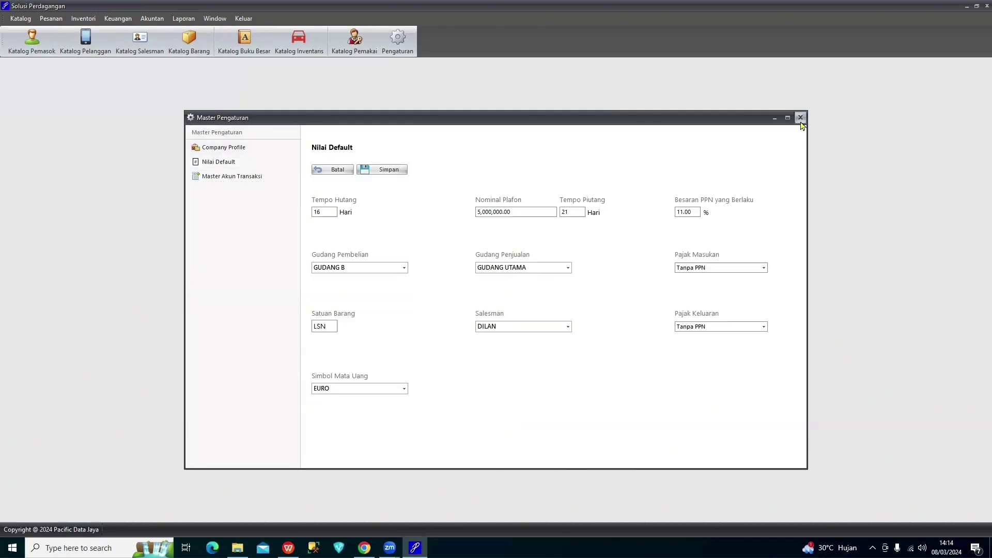
Set Besaran PPN yang Berlaku to 11.75% and save the default values
drag(693, 211, 663, 213)
click(682, 211)
click(397, 171)
click(485, 288)
click(495, 288)
Apply the 11.75 PPN rate on a new Pembelian invoice to check the tax default, and close the invoice
click(95, 21)
click(99, 29)
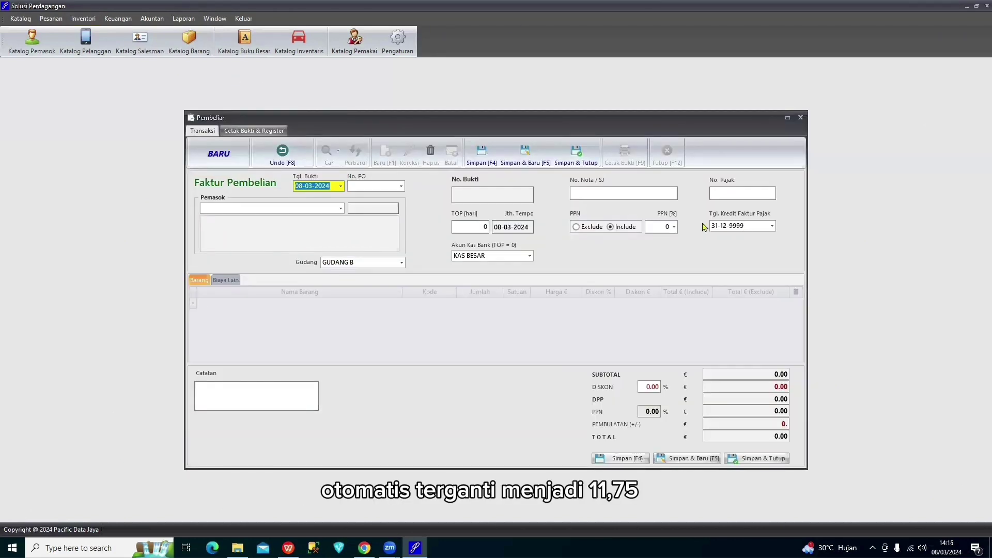
click(668, 228)
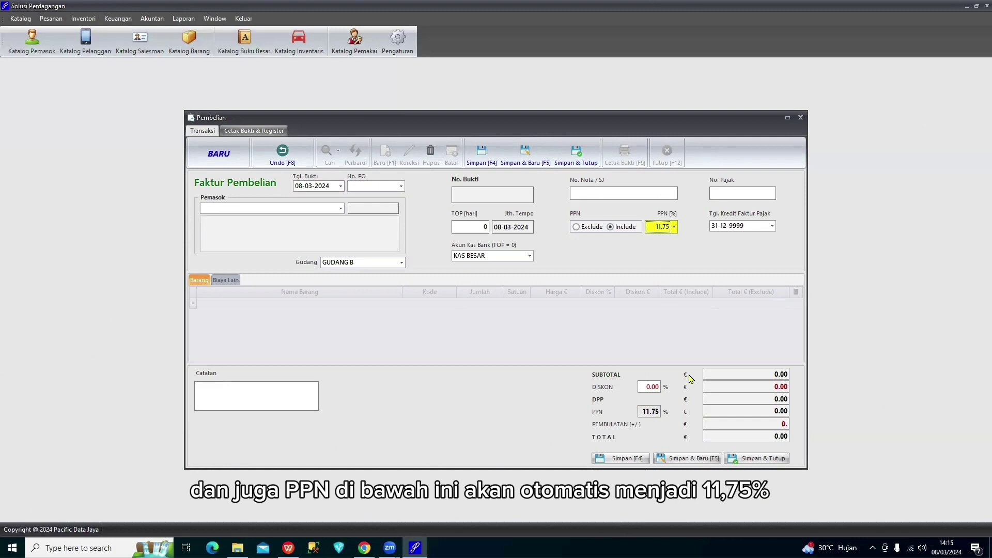
click(801, 117)
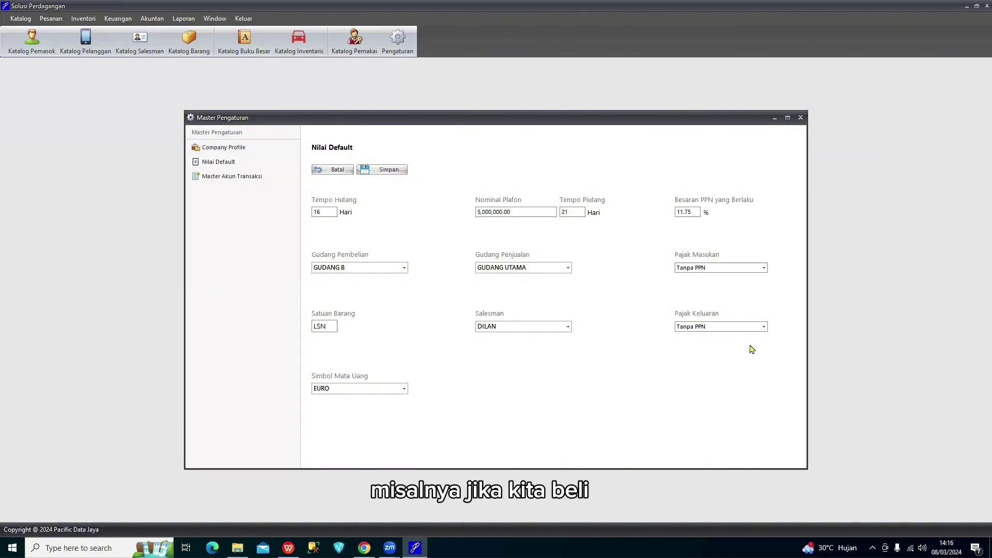
Set Pajak Masukan to Sesuai PPN (Exclude) and Pajak Keluaran to Sesuai PPN (Include), and save the default values
click(763, 267)
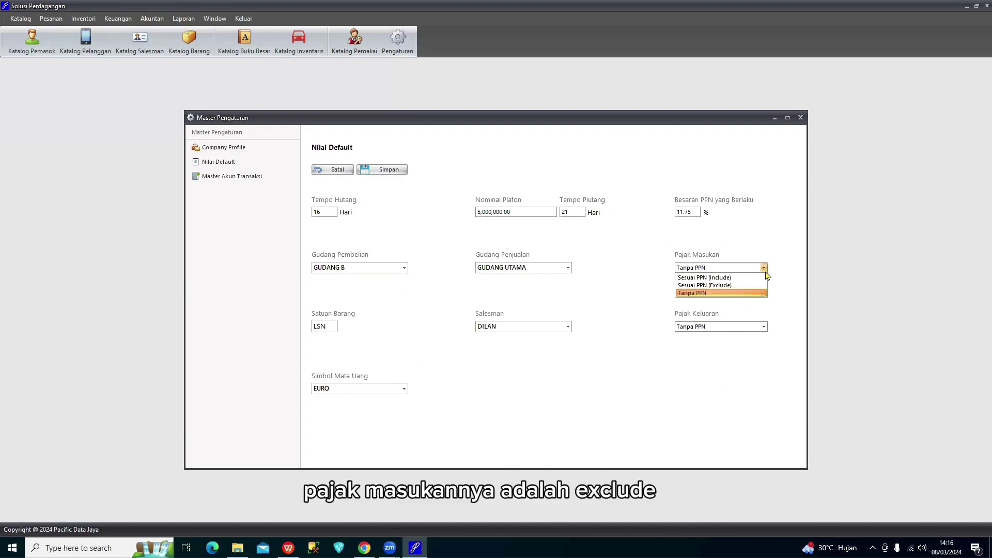
click(713, 285)
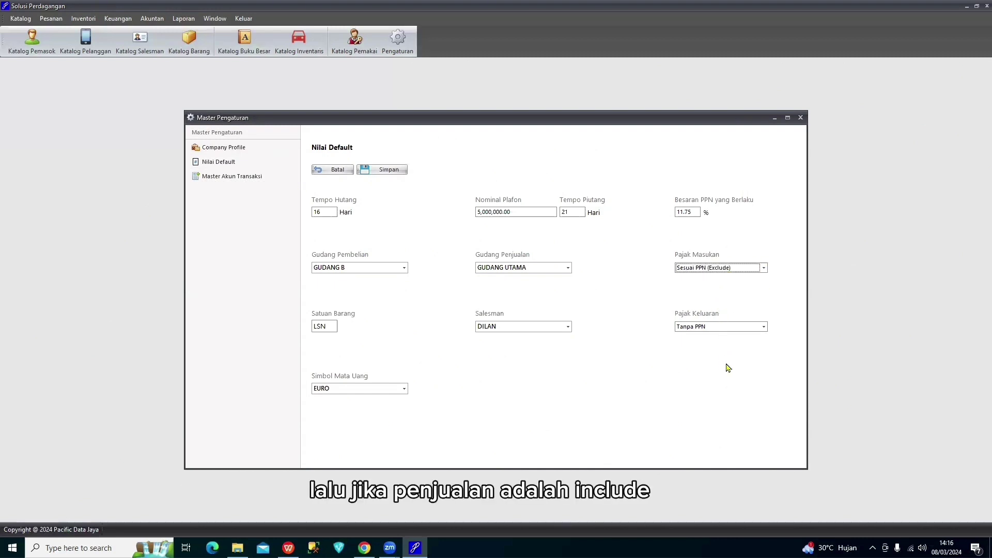
click(763, 326)
click(713, 336)
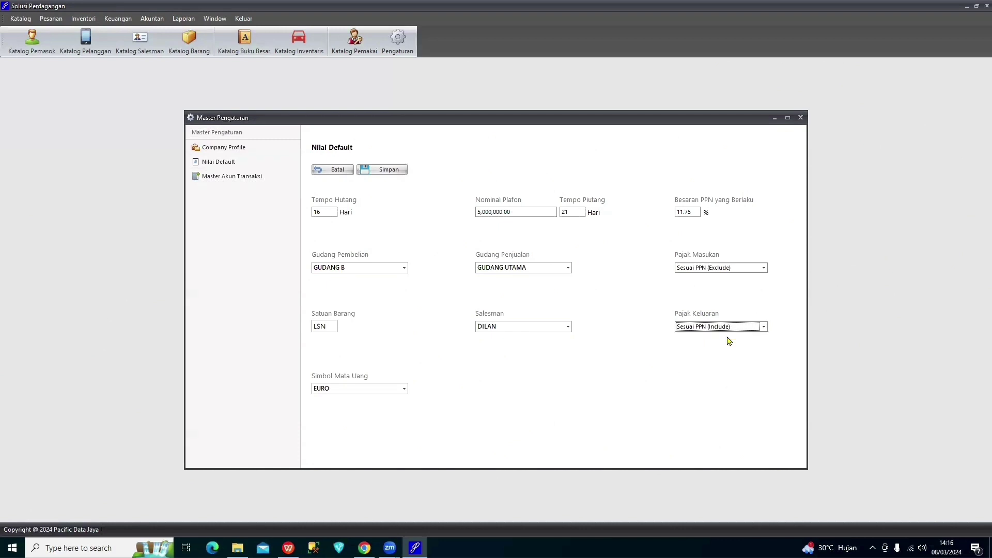
click(383, 172)
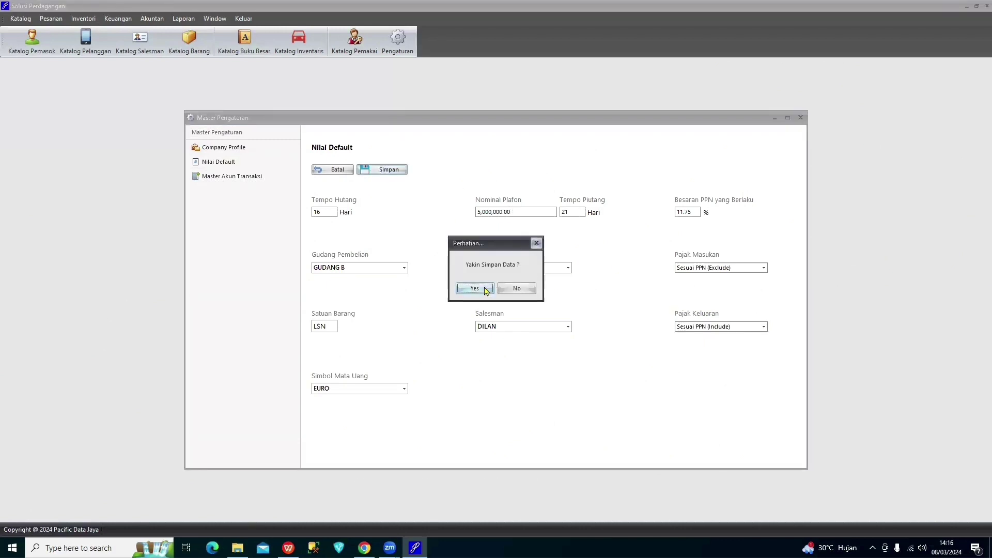
click(486, 290)
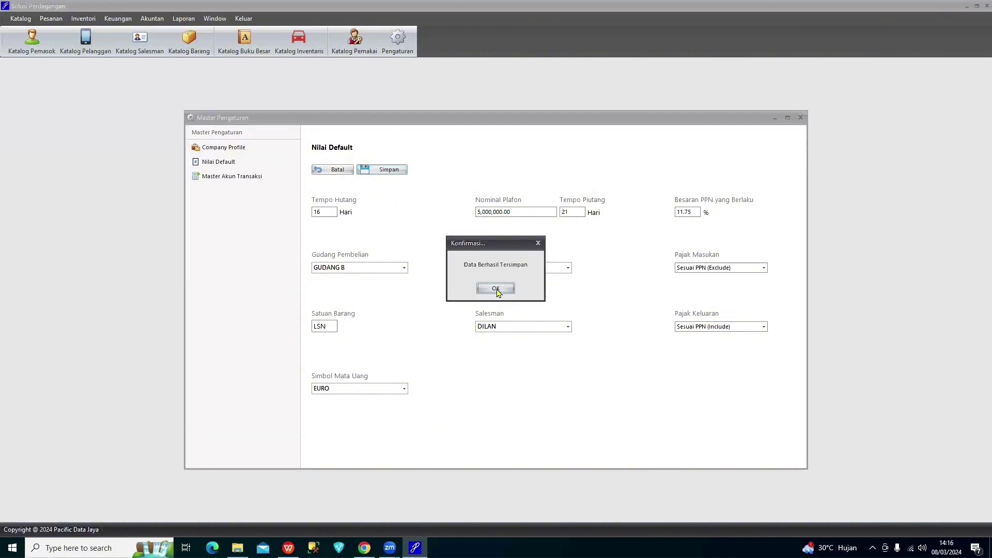
click(554, 289)
Set both Pajak Masukan and Pajak Keluaran to Tanpa PPN
click(763, 267)
click(693, 297)
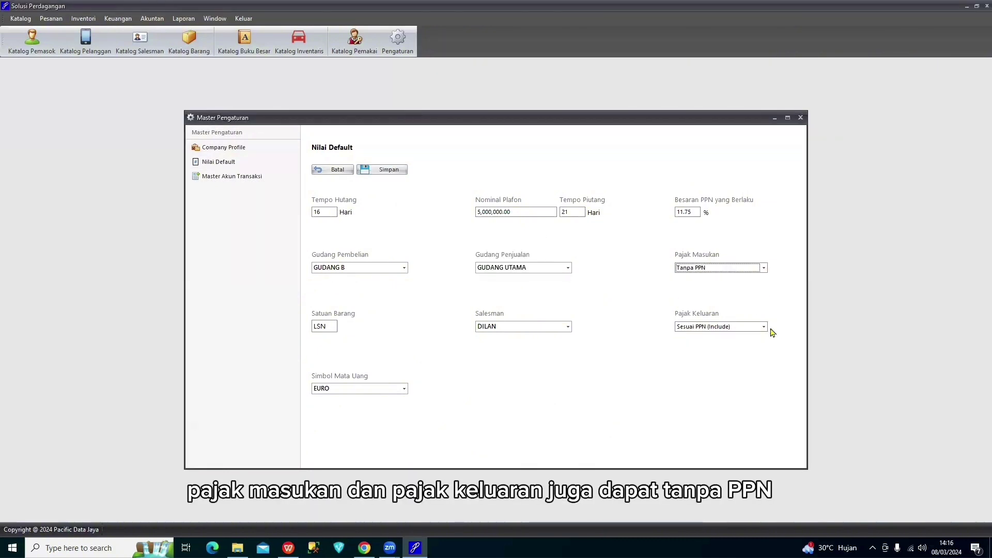
click(764, 326)
click(707, 355)
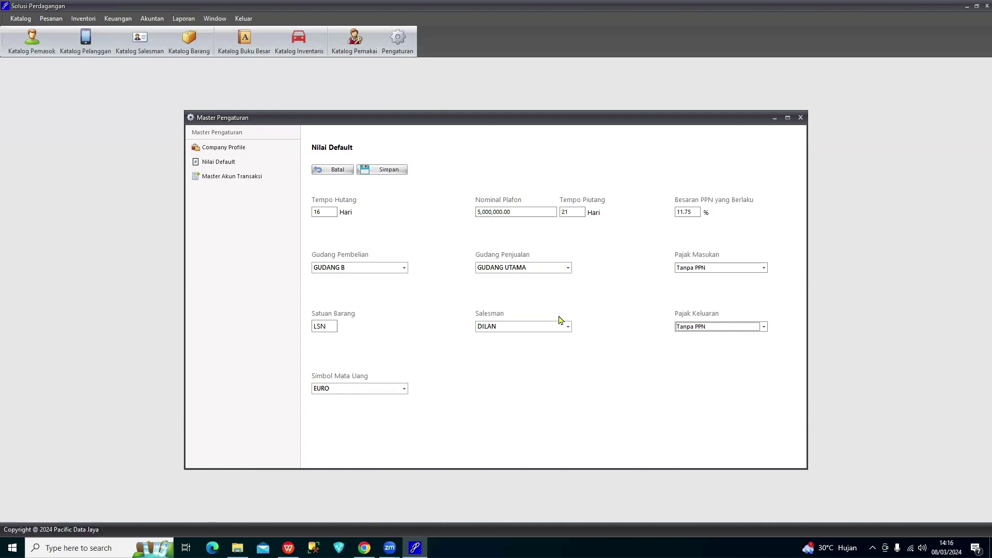
Set Tempo Hutang to 21 days, Gudang Pembelian to GUDANG UTAMA and Satuan Barang to PCS
double_click(328, 211)
text(21)
click(382, 268)
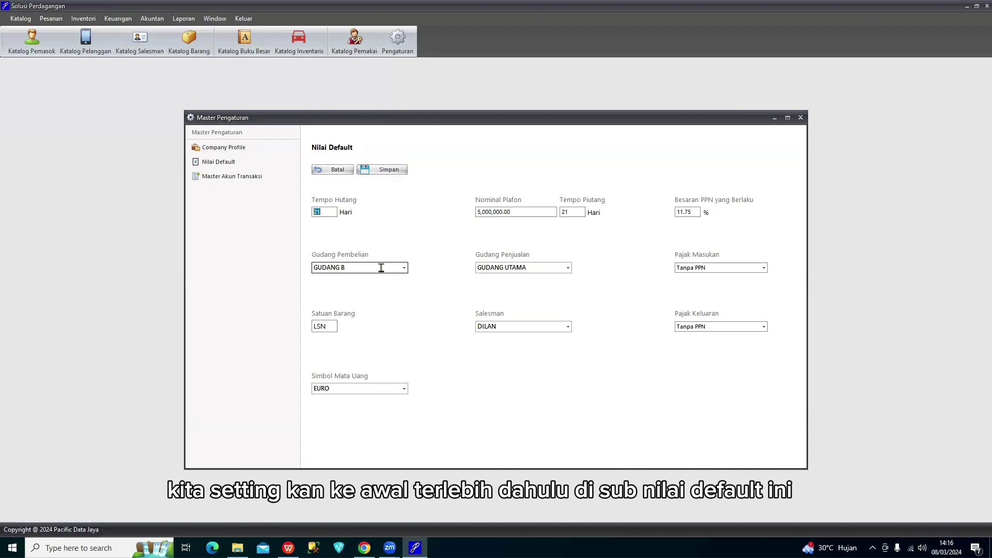
click(372, 302)
key(Tab)
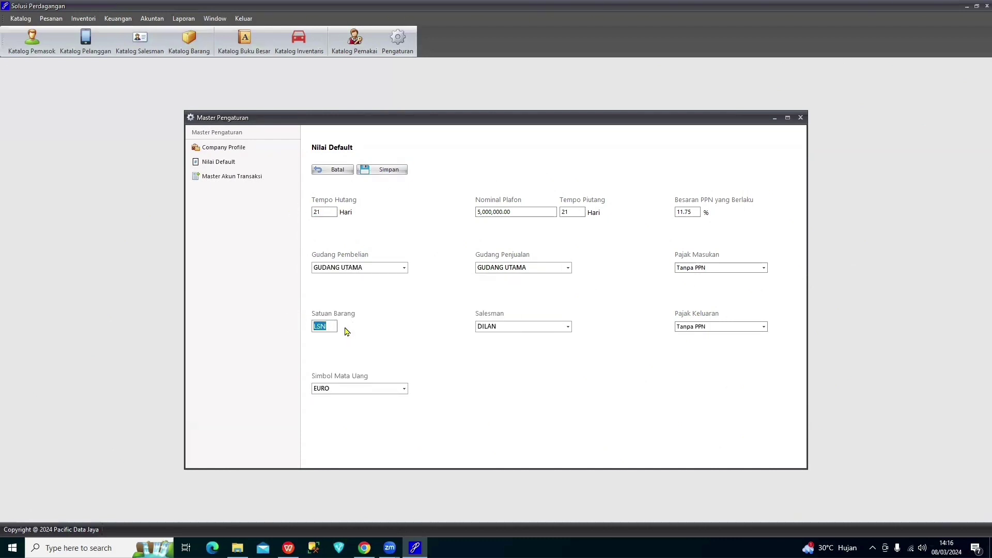
text(PCS)
Set Simbol Mata Uang to RUPIAH, Salesman to KANTOR and Besaran PPN to 11%, and save the default values
click(404, 388)
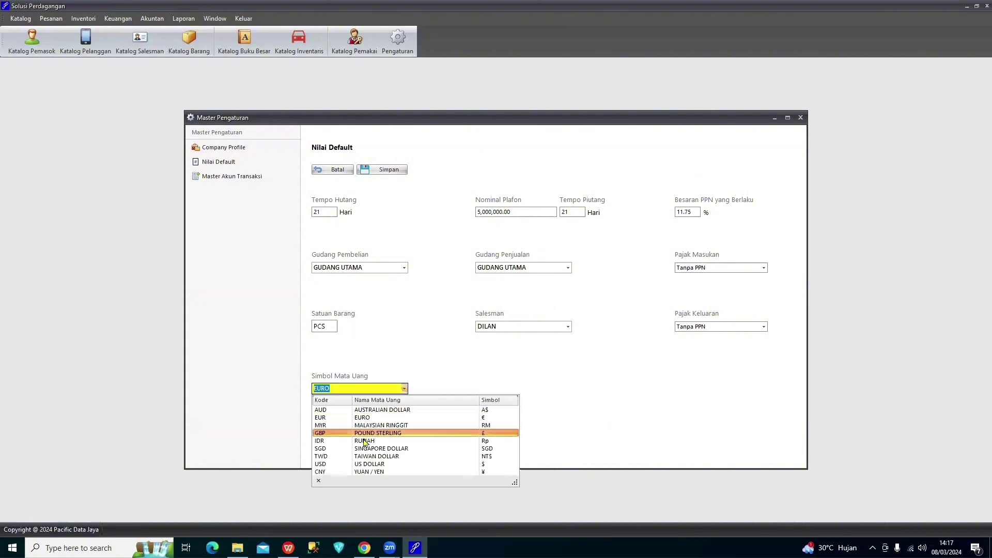
click(362, 439)
click(567, 326)
click(507, 361)
drag(699, 212, 659, 211)
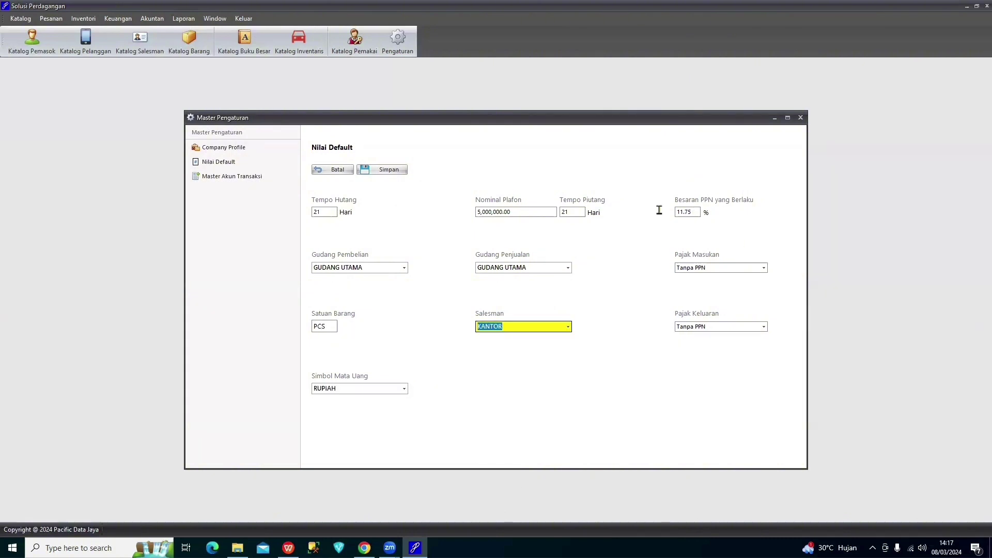
text(11)
key(Return)
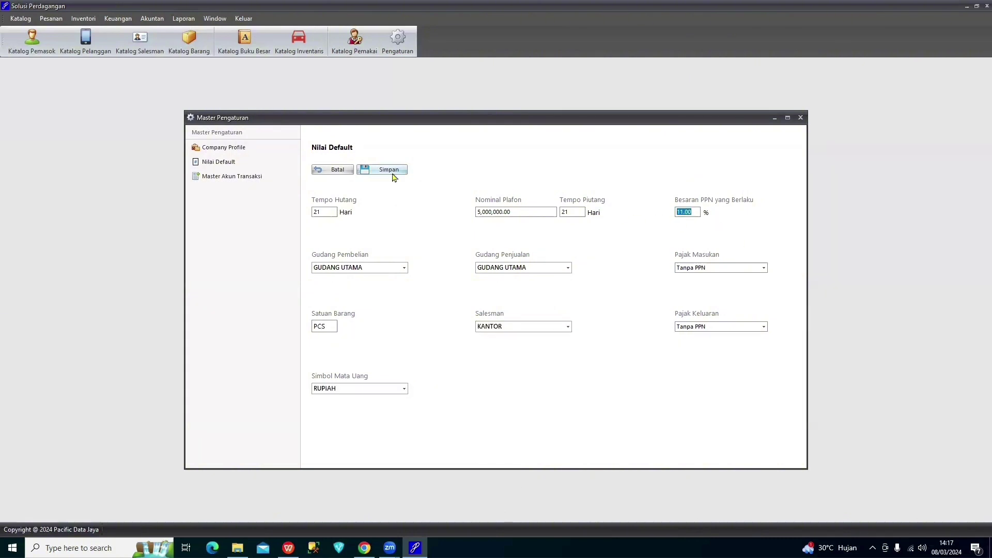
click(391, 169)
click(480, 288)
Open Master Akun Transaksi and look up the Hutang Usaha account under HUTANG OPERASIONAL in Katalog Buku Besar
click(241, 180)
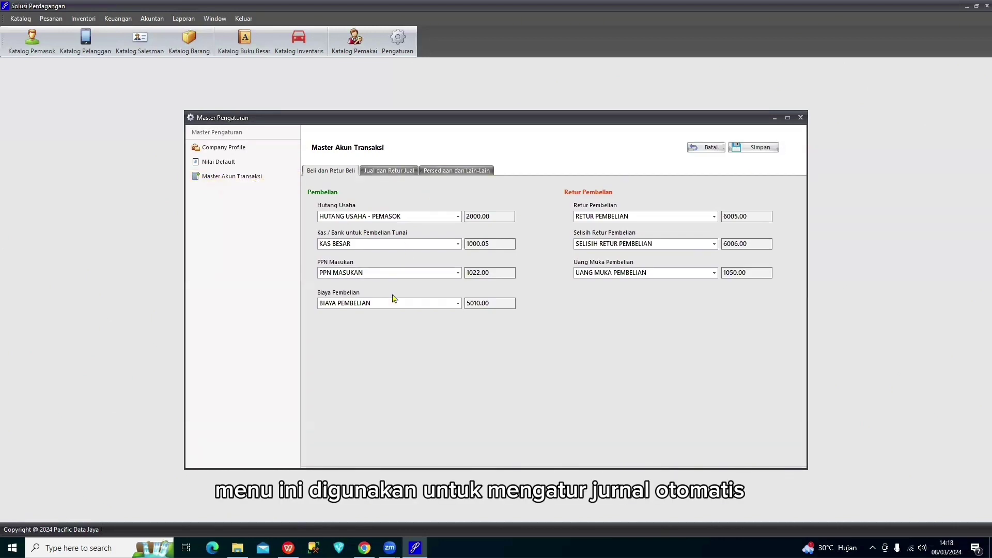
click(243, 43)
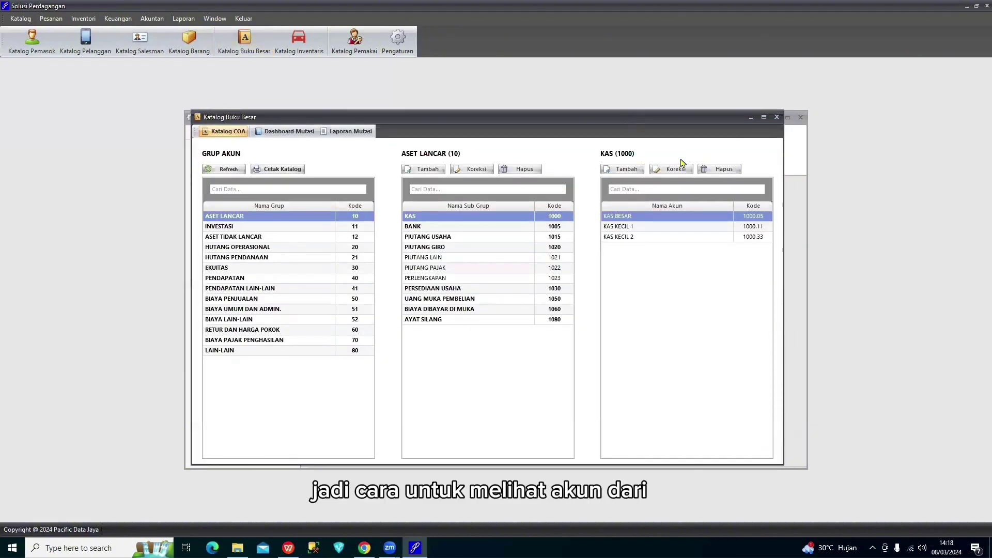
click(785, 169)
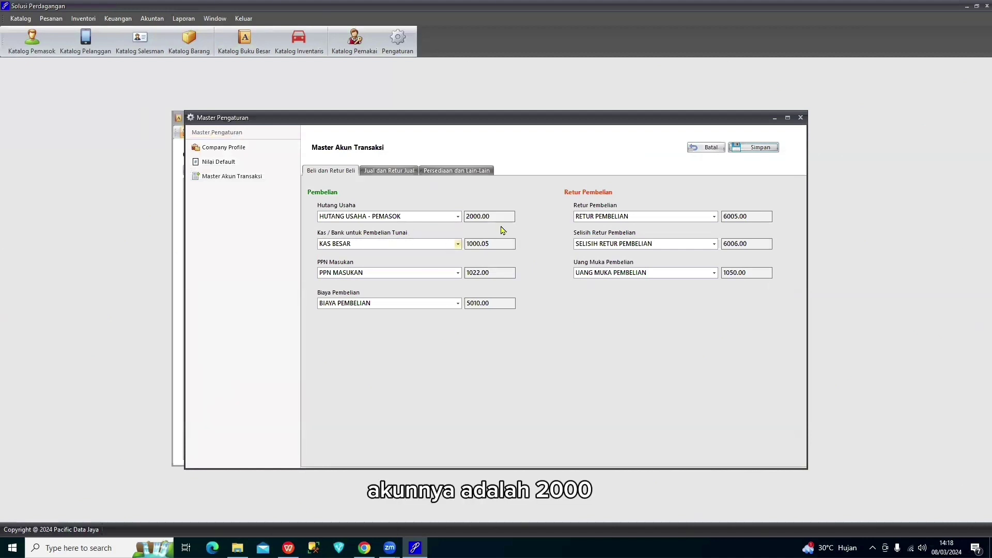
click(177, 258)
click(289, 251)
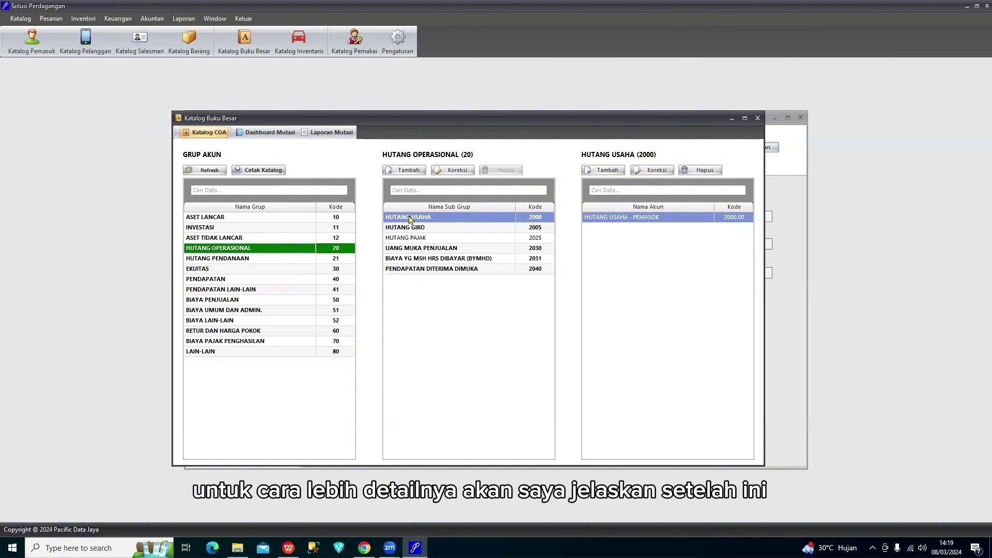
click(757, 118)
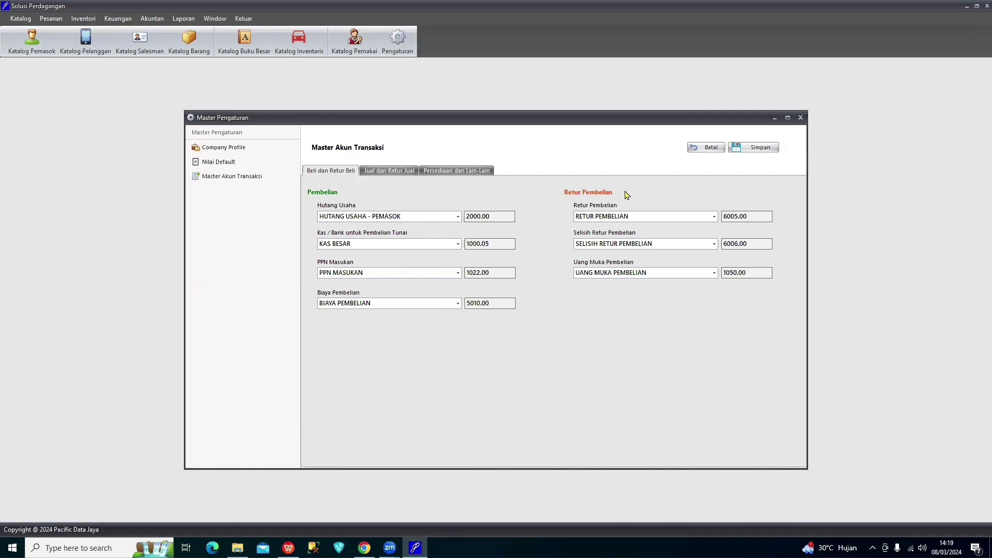
Examine the account assignments for Jual dan Retur Jual and for Persediaan dan Lain-Lain in Master Akun Transaksi
click(395, 175)
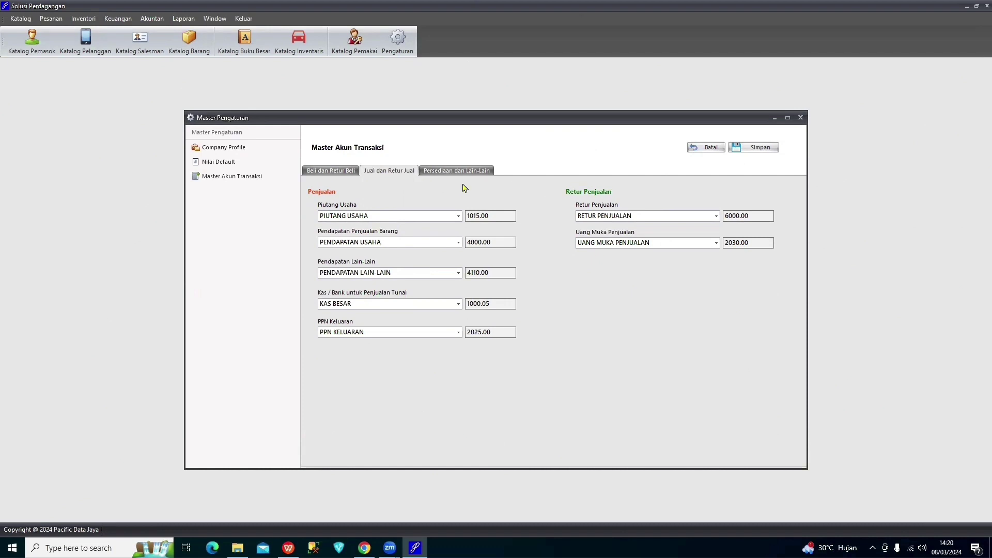
click(486, 174)
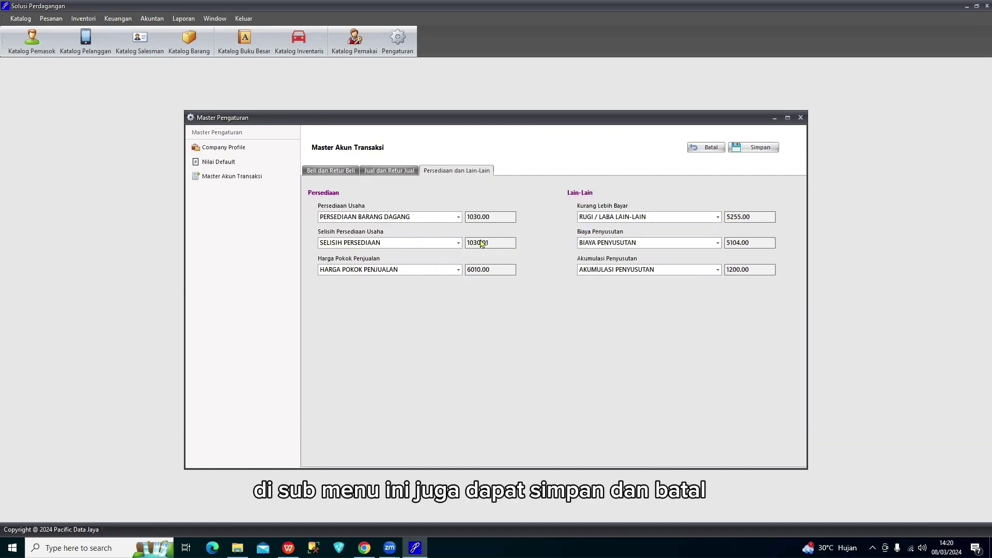
click(713, 154)
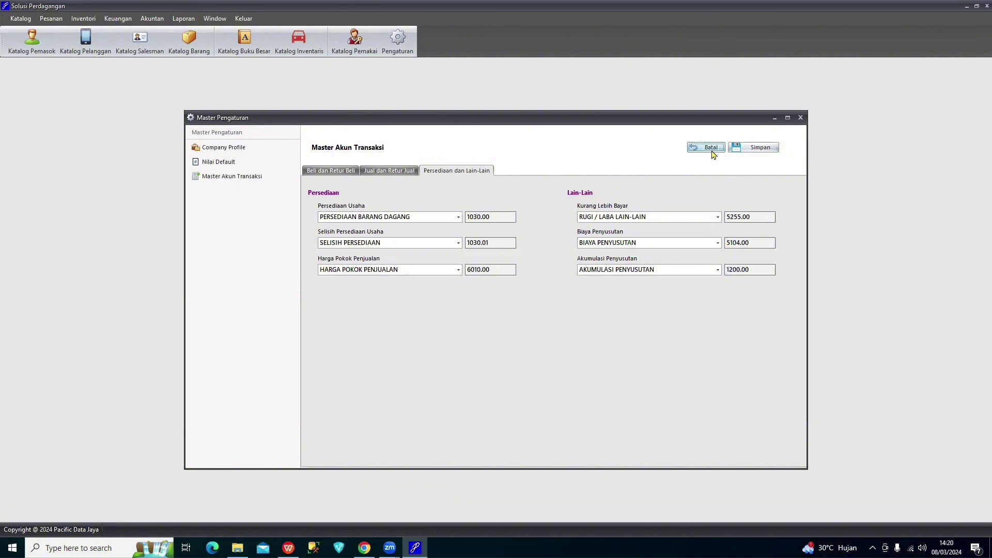